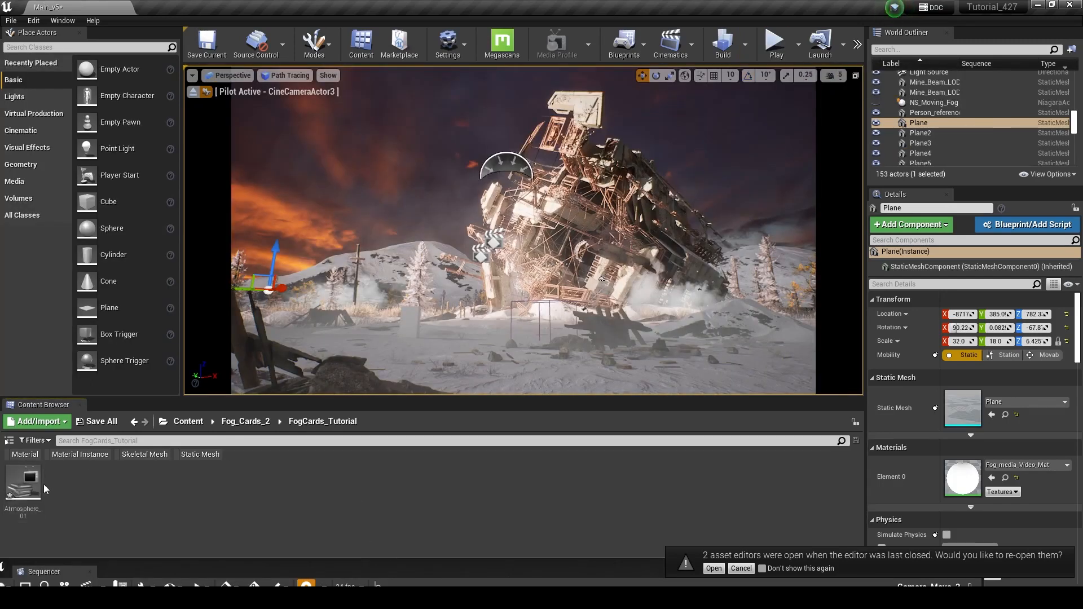
Create a Media Player named Atm_01_Tutorial with a linked video output MediaTexture in the FogCards_Tutorial folder.
left_click(25, 493)
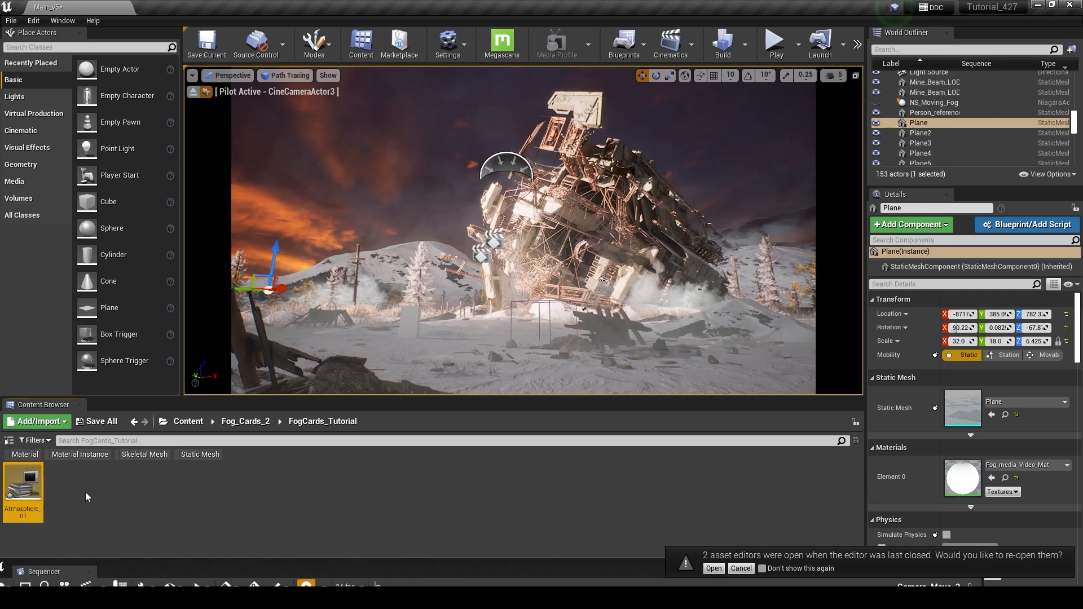
left_click(96, 495)
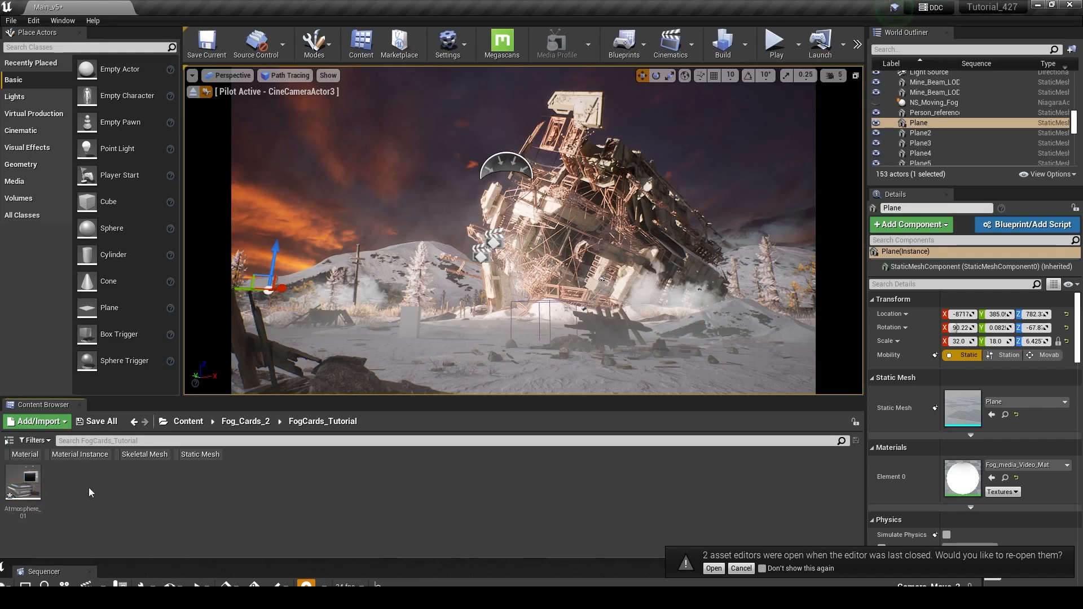
right_click(101, 489)
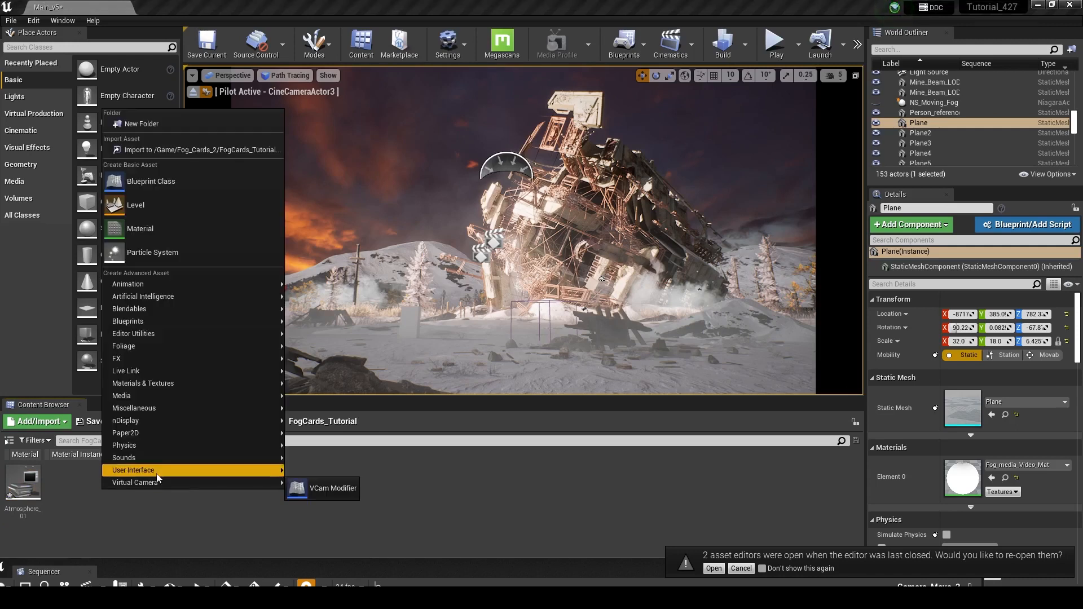
mouse_move(167, 407)
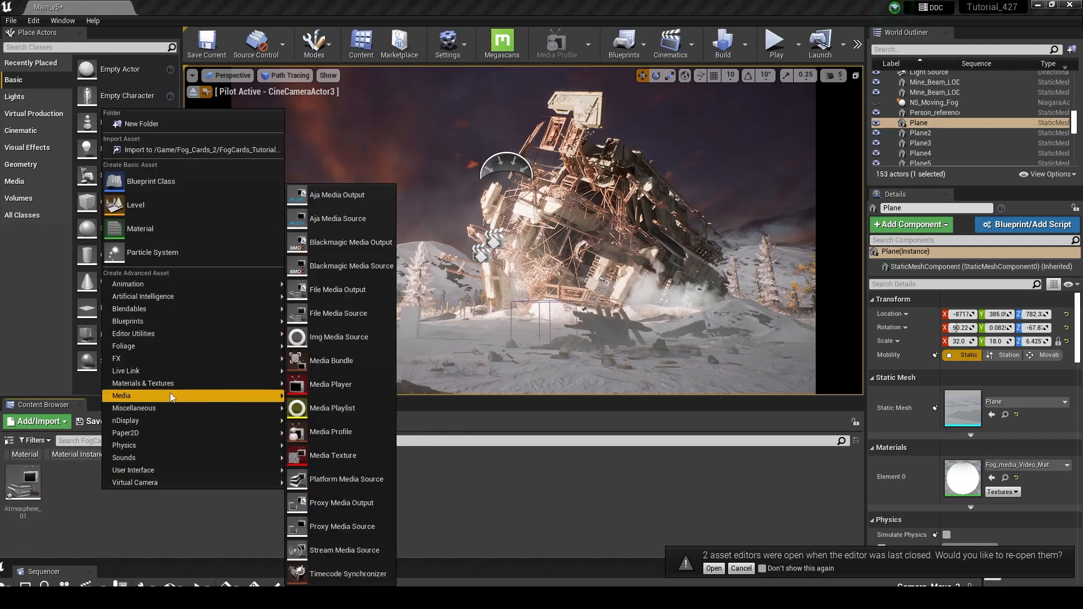
left_click(341, 387)
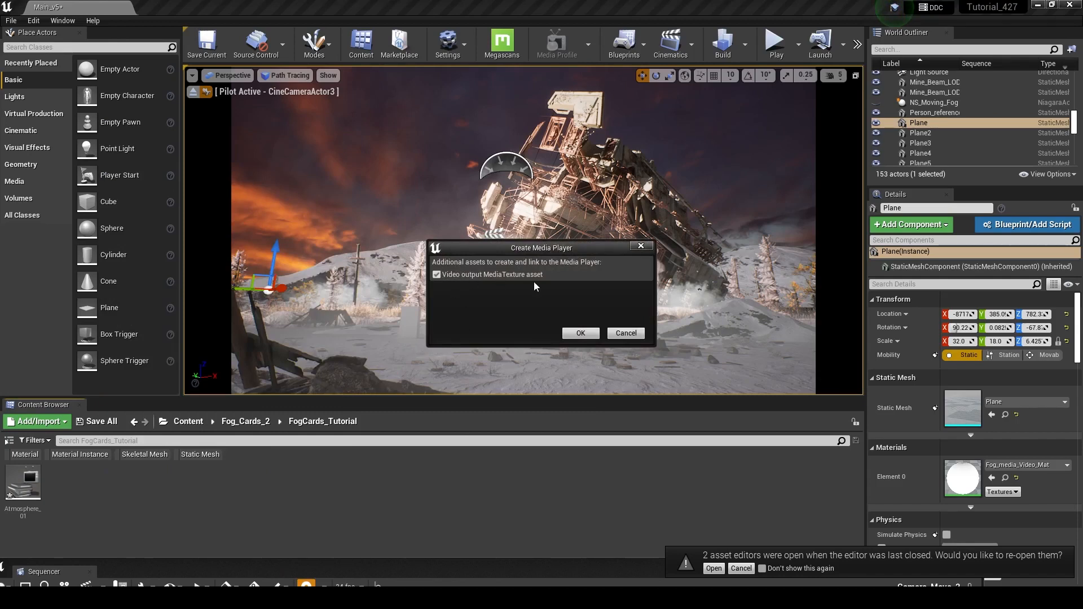
left_click(581, 333)
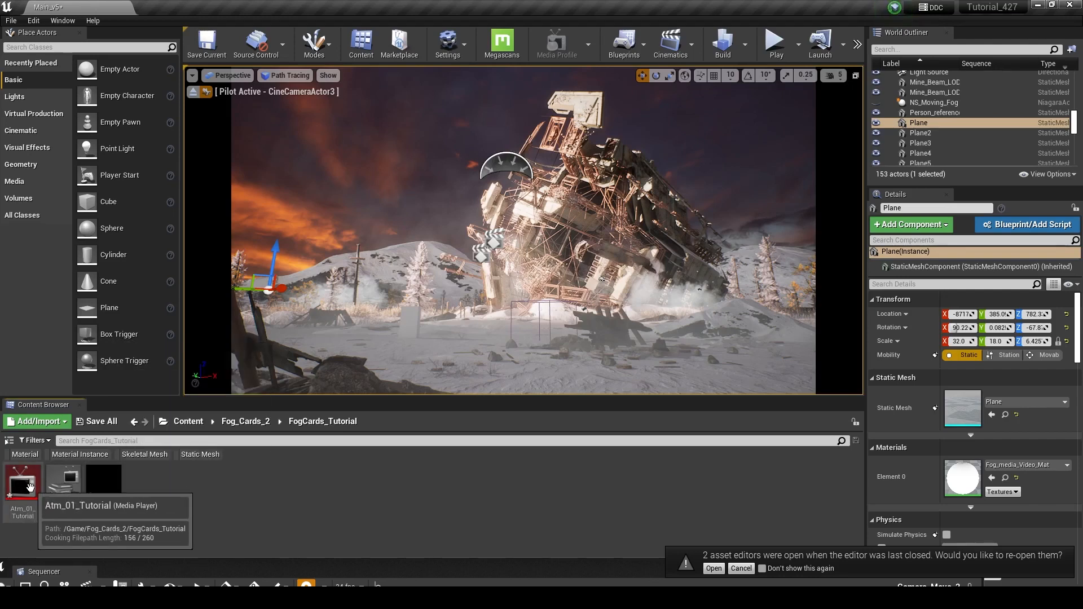
Load the second Atmosphere_01 file media source into the Atm_01_Tutorial media player and save the player.
left_click(32, 484)
double_click(32, 483)
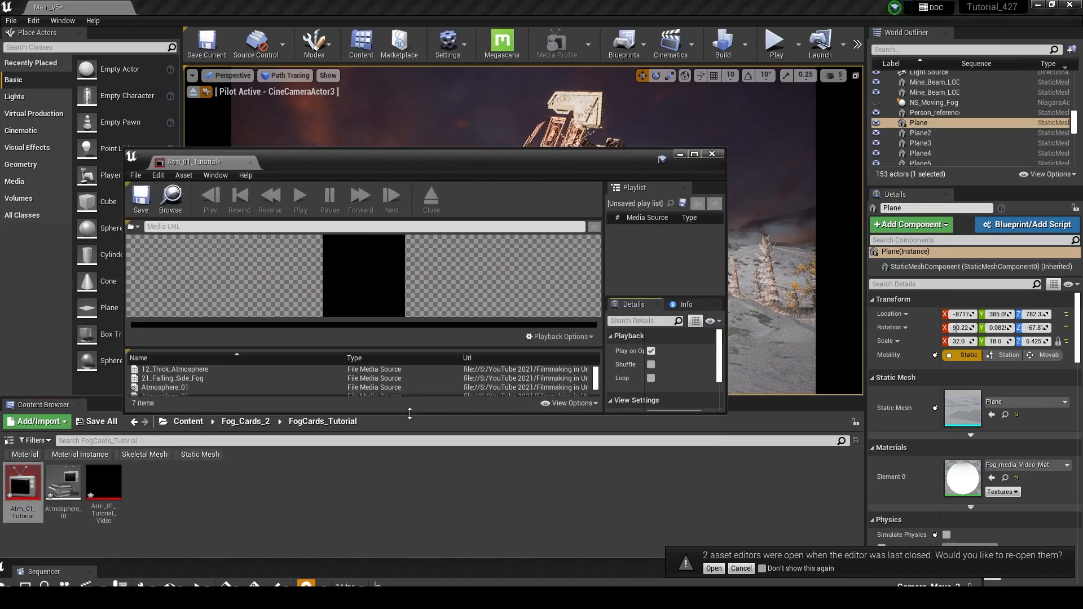
left_click_drag(410, 413, 412, 523)
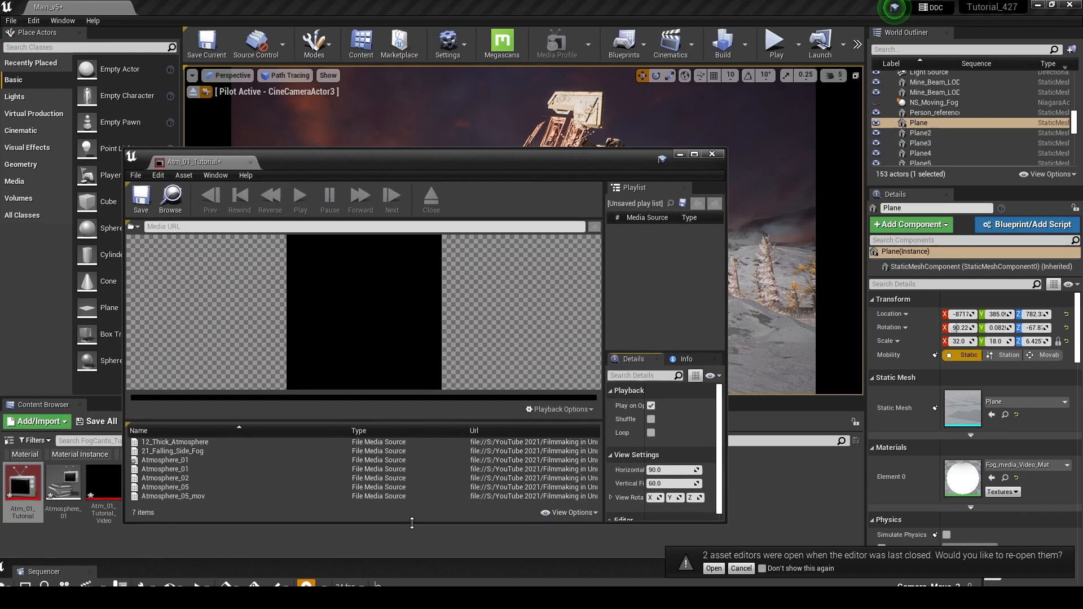
double_click(242, 470)
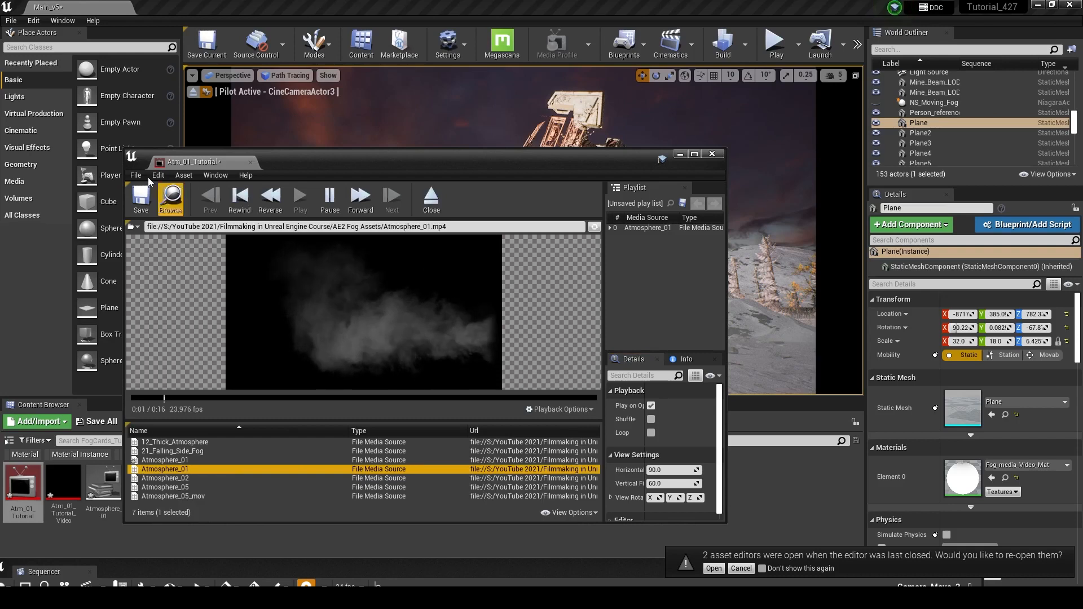
left_click(141, 198)
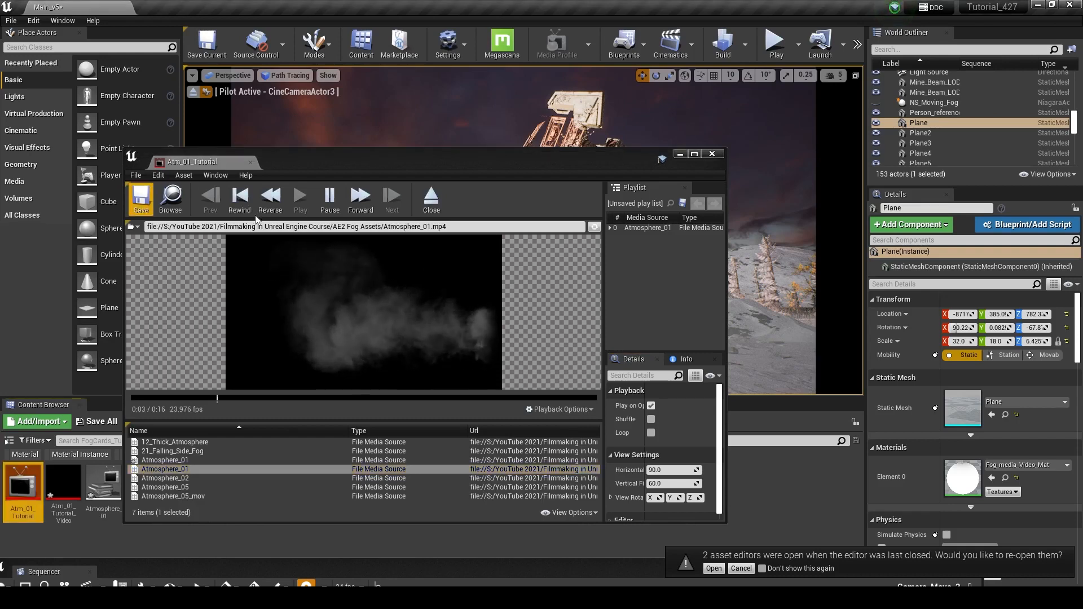
left_click(713, 154)
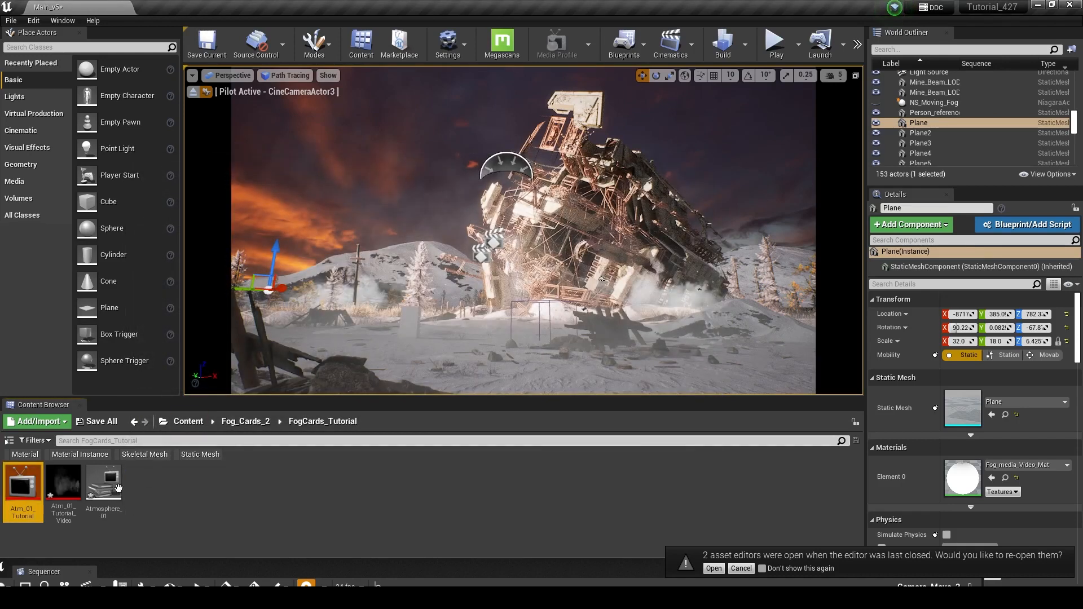
Place a Plane on the snow in front of the wreck and scale it to 16 in X and 9 in Y.
left_click(57, 481)
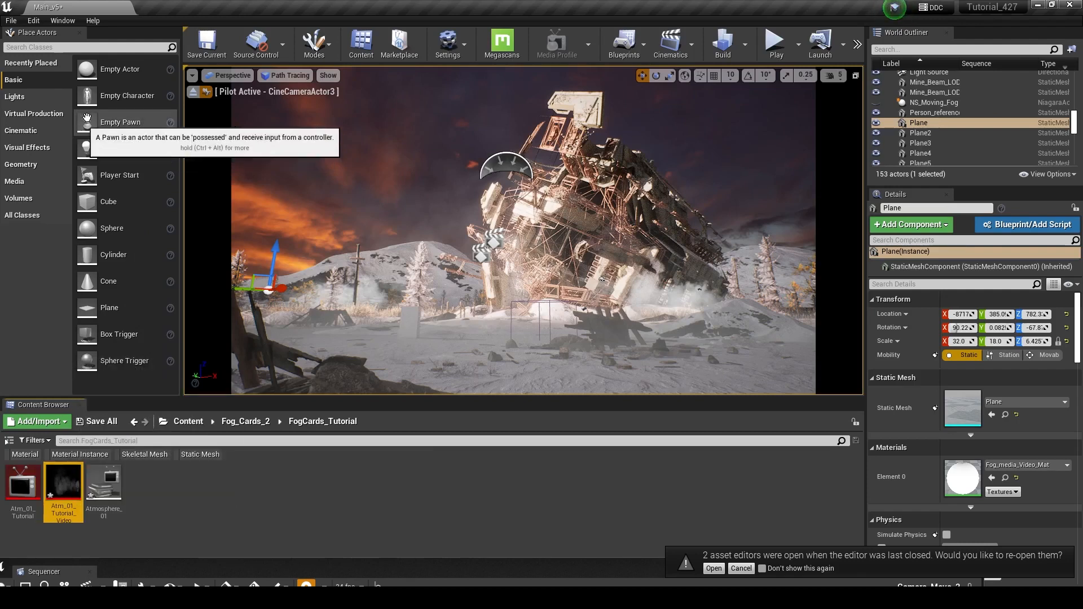
left_click(69, 48)
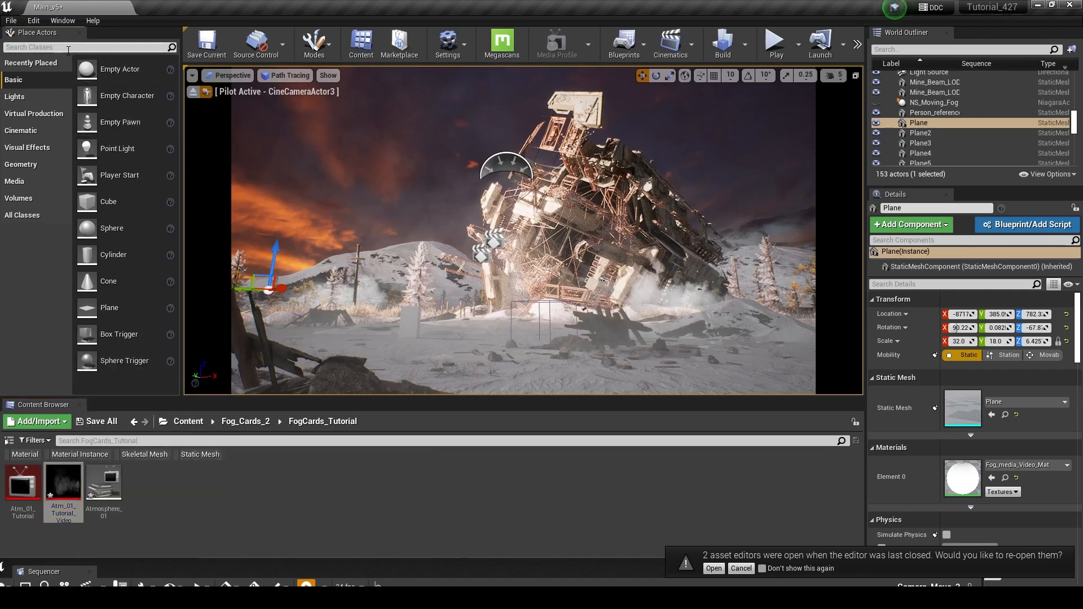
type("plane")
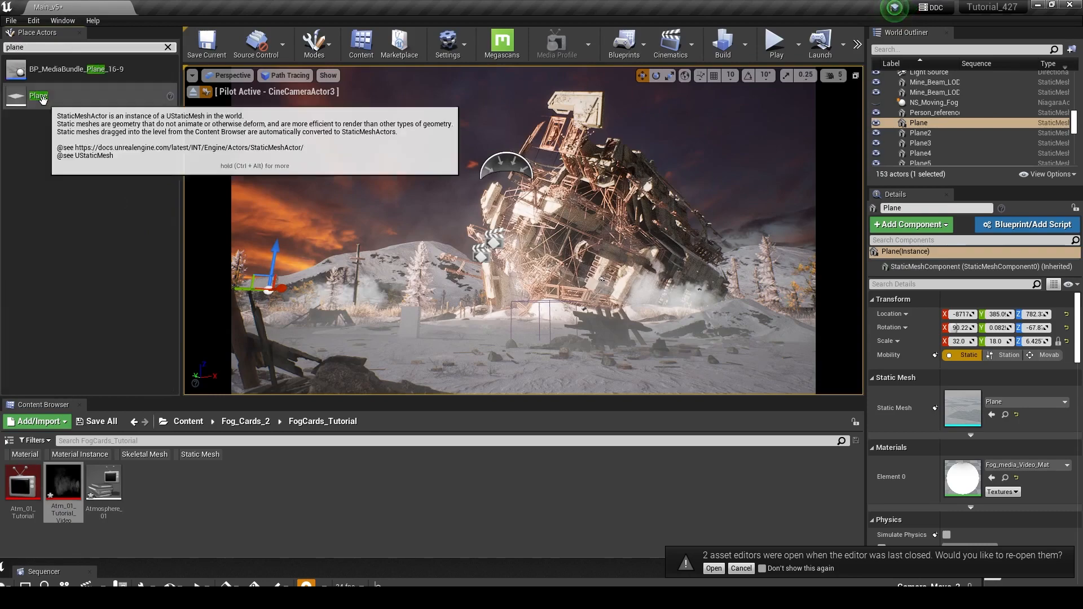
left_click_drag(38, 96, 563, 361)
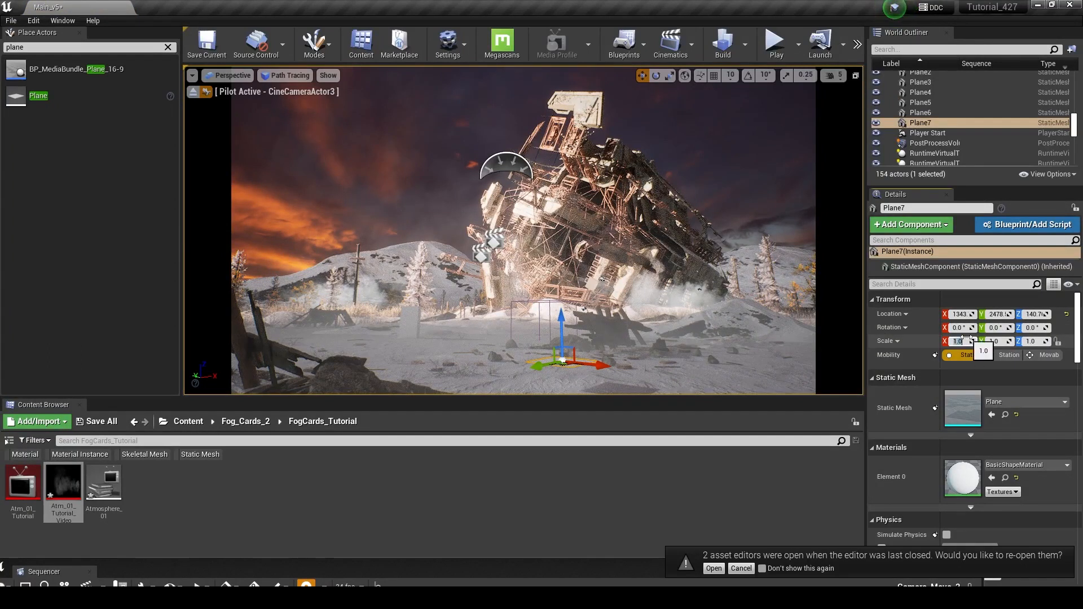
key("Return")
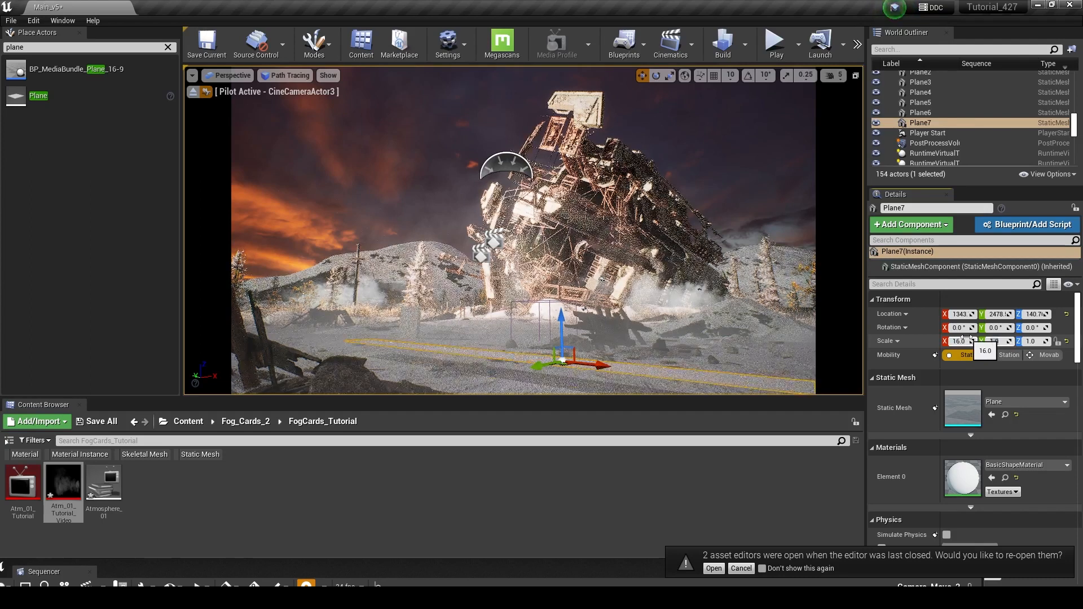
key("Return")
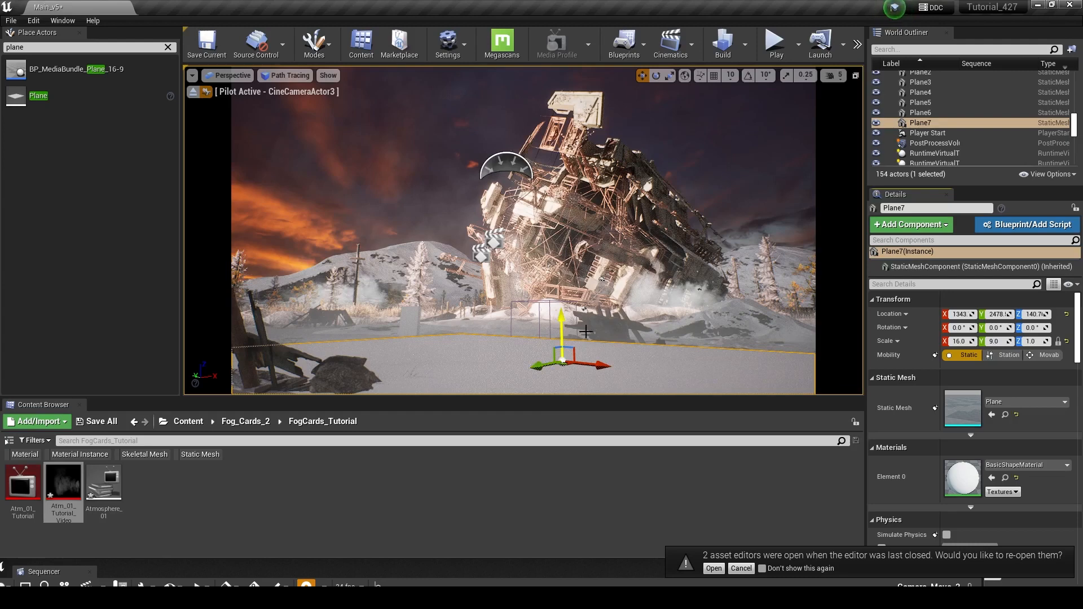
Rotate the new plane upright and apply the Atm_01_Tutorial_Video media texture to it.
key("e")
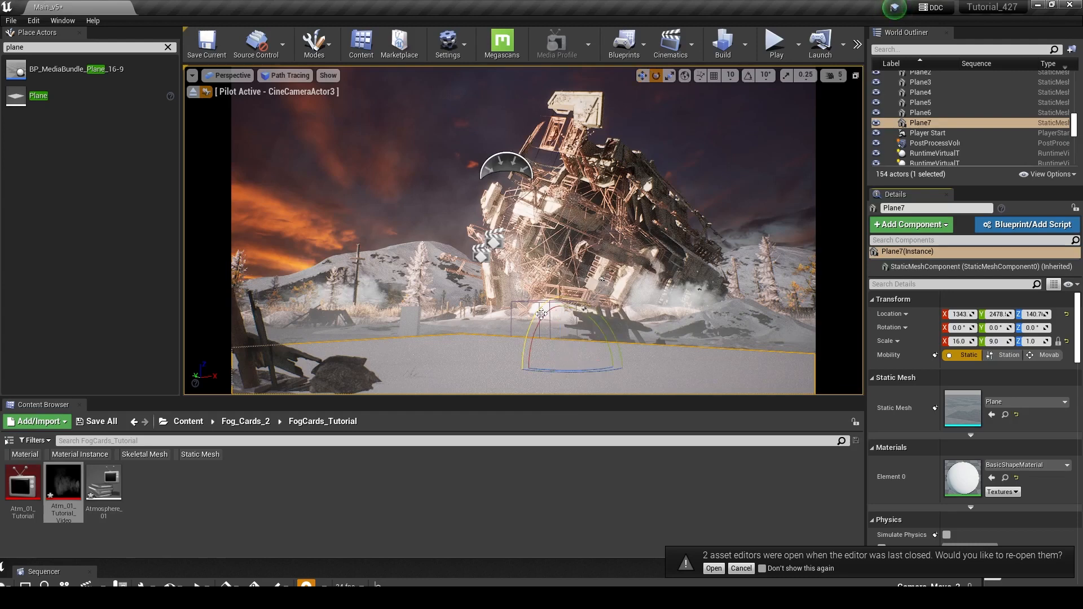
left_click_drag(542, 318, 497, 303)
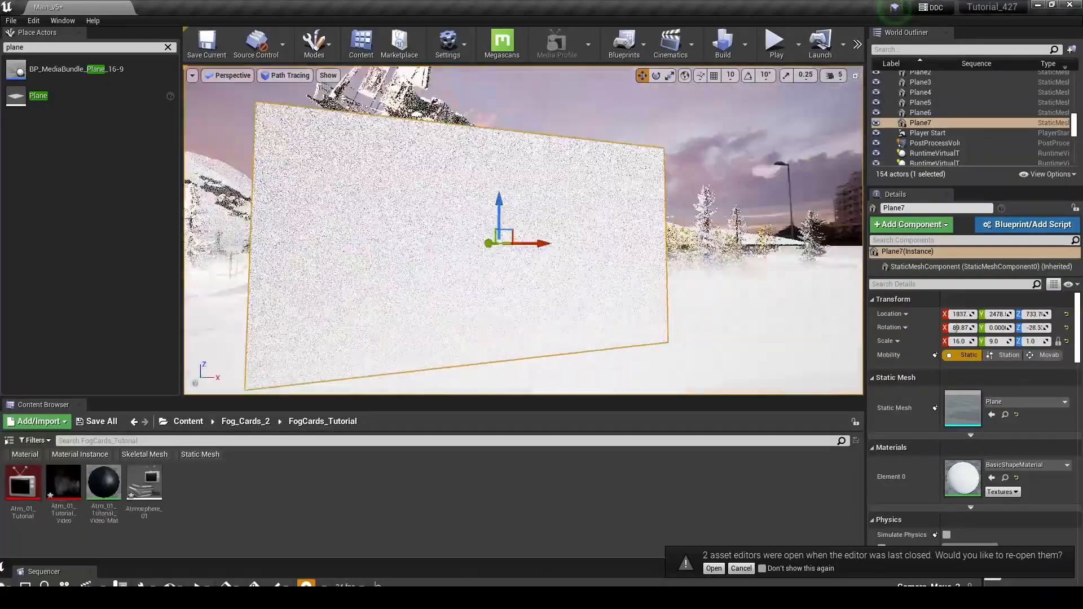
mouse_move(63, 484)
left_mouse_down()
mouse_move(399, 438)
mouse_move(411, 259)
left_mouse_up()
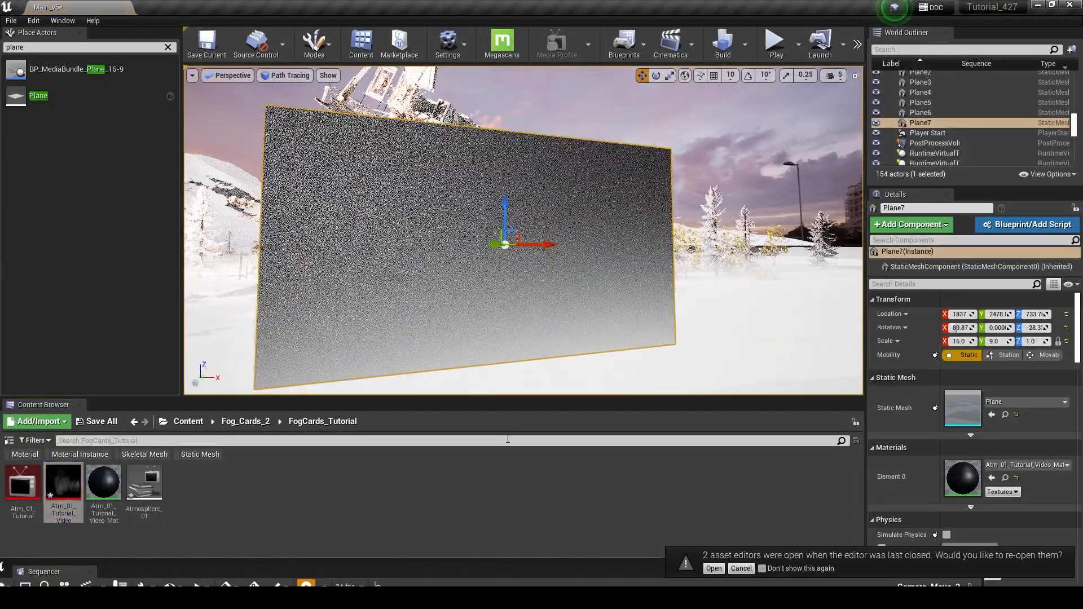
Open the Atm_01_Tutorial_Video_Mat material in a maximized editor and move its result node away from the Texture Sample.
double_click(104, 482)
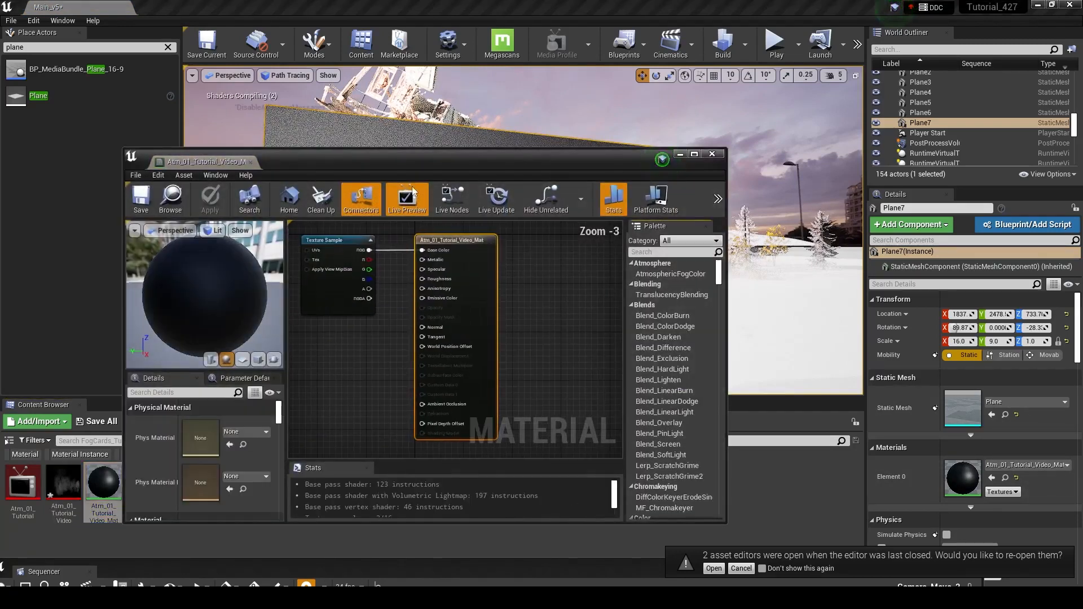
left_click_drag(430, 155, 537, 110)
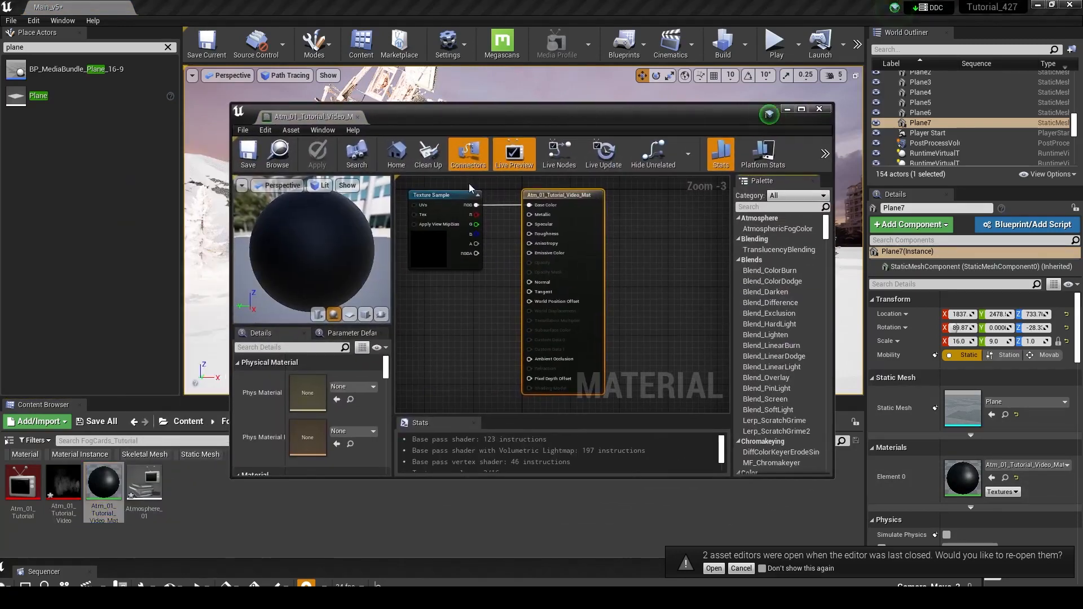
left_click(801, 109)
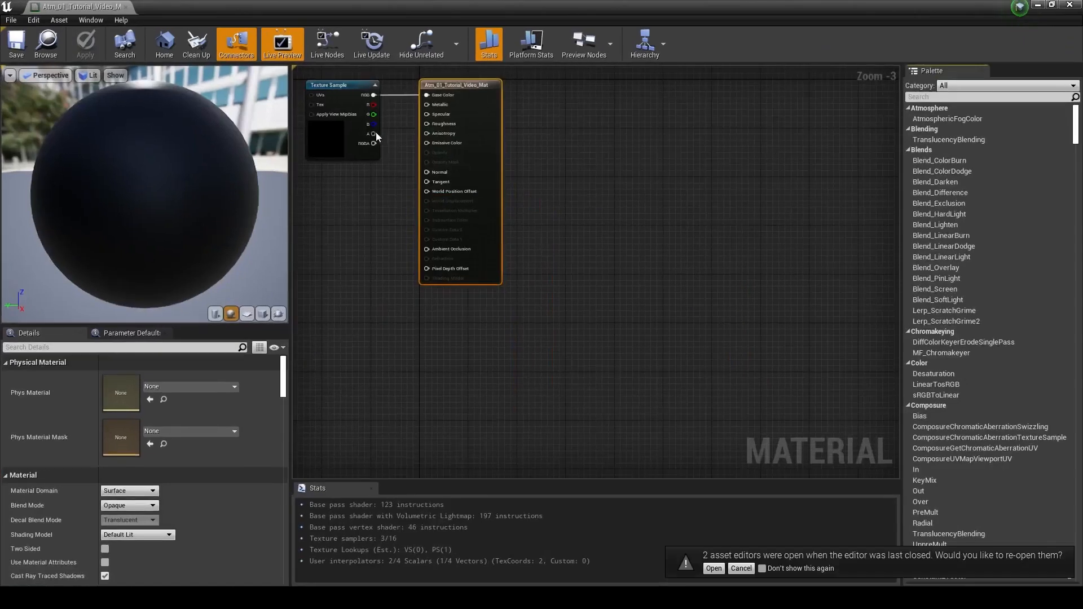
left_click_drag(457, 83, 579, 124)
right_click_drag(464, 135, 552, 164)
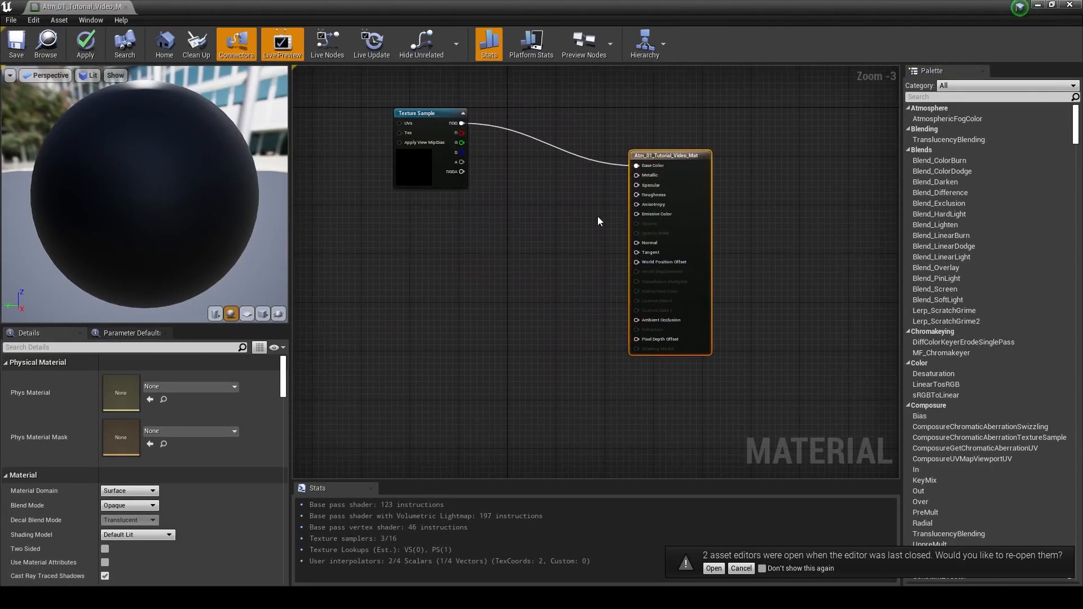
right_click_drag(581, 229, 551, 232)
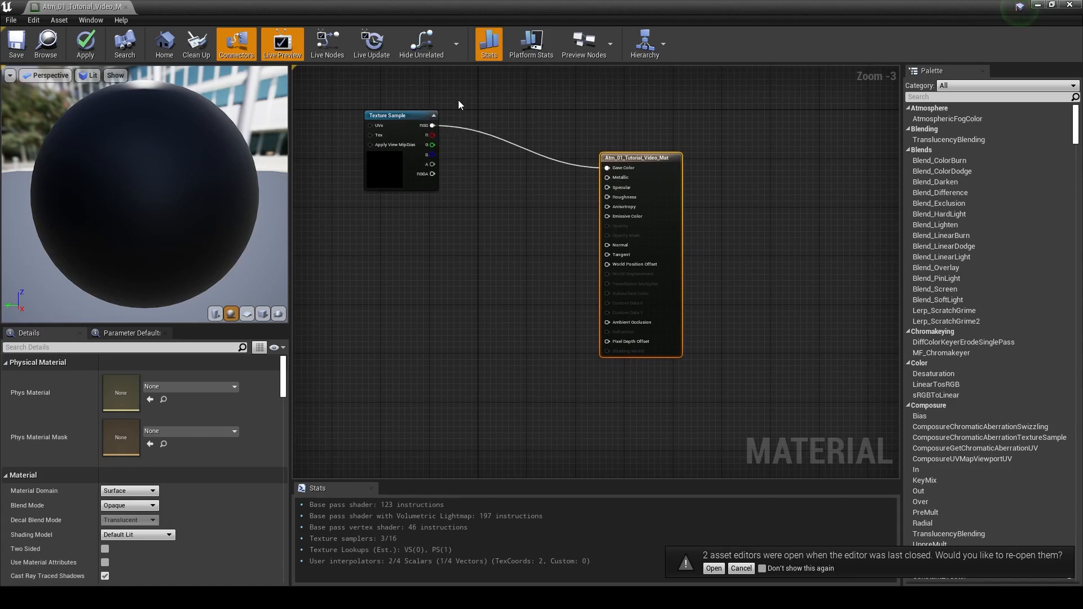
left_click_drag(645, 157, 602, 173)
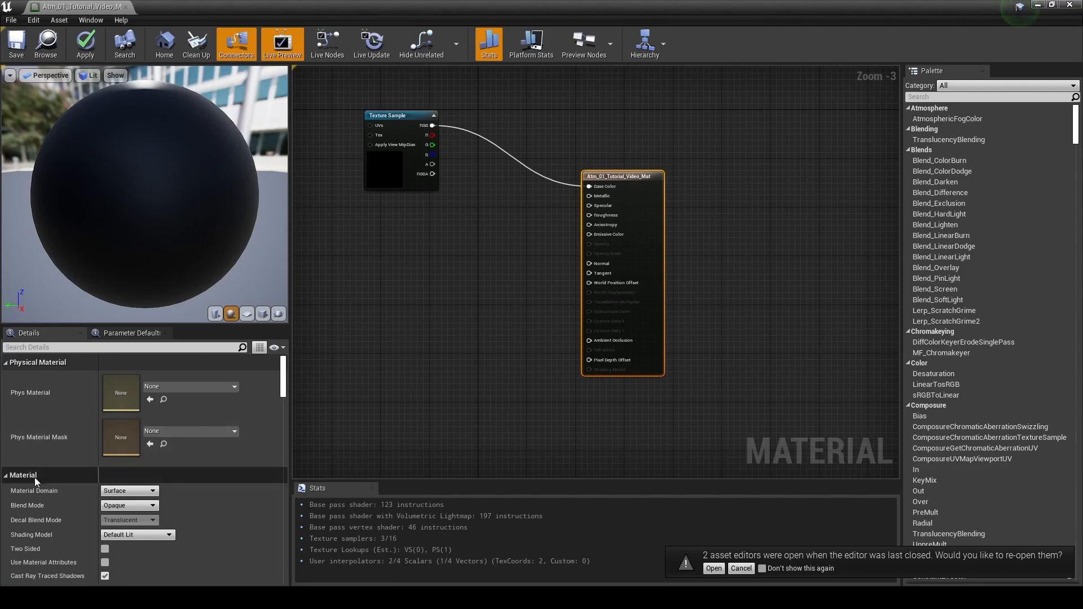
Set the material's blend mode to Translucent and disconnect the Texture Sample from Base Color.
left_click(128, 506)
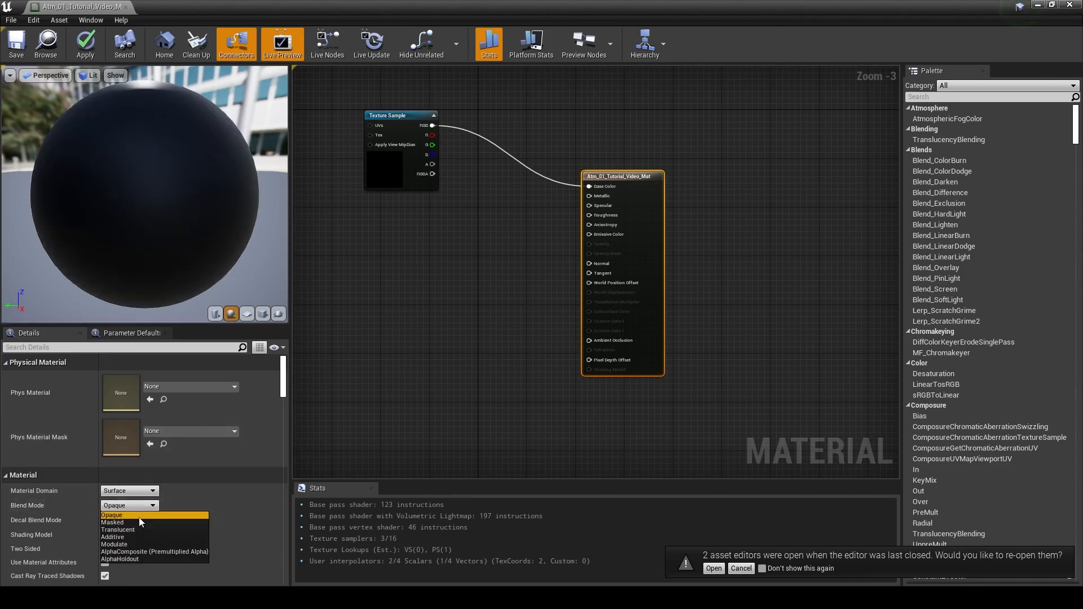
left_click(141, 530)
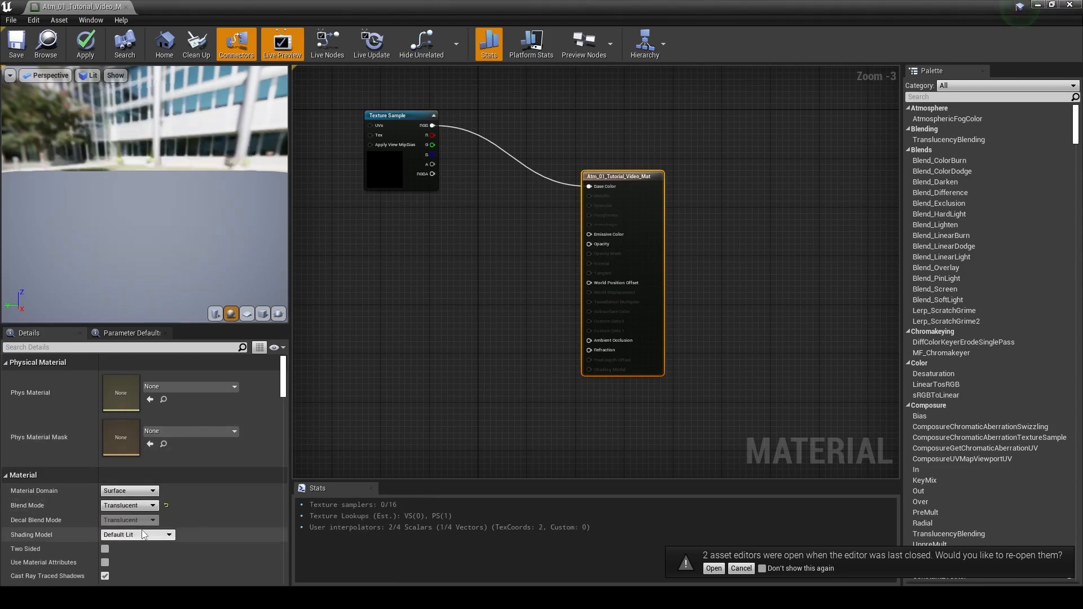
left_click(598, 187, "alt")
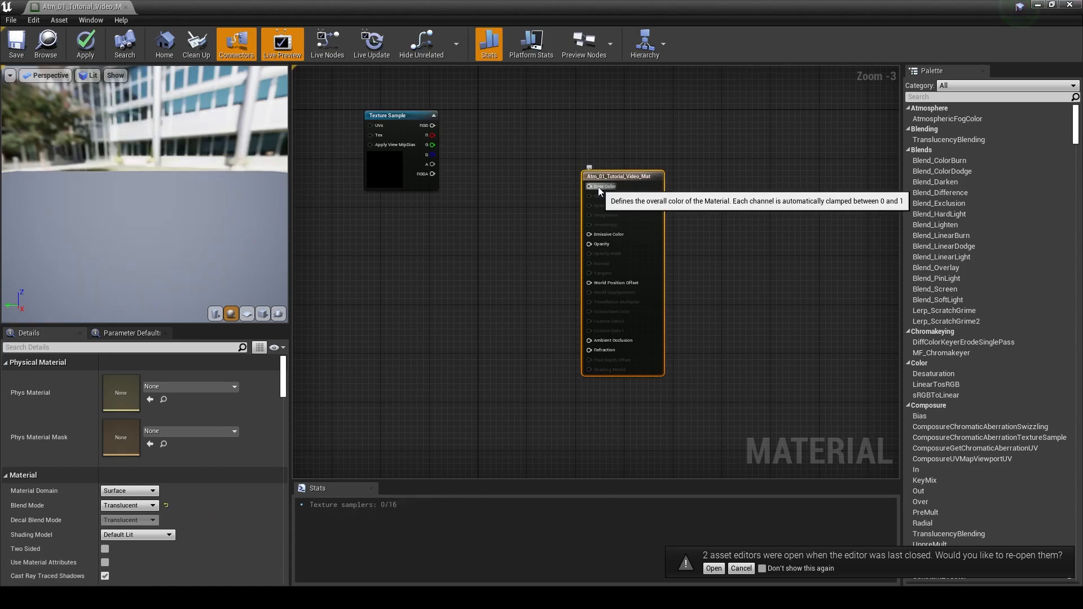
Move the Texture Sample closer to the result node and feed its RGB output into a new Multiply node.
left_click_drag(408, 113, 518, 254)
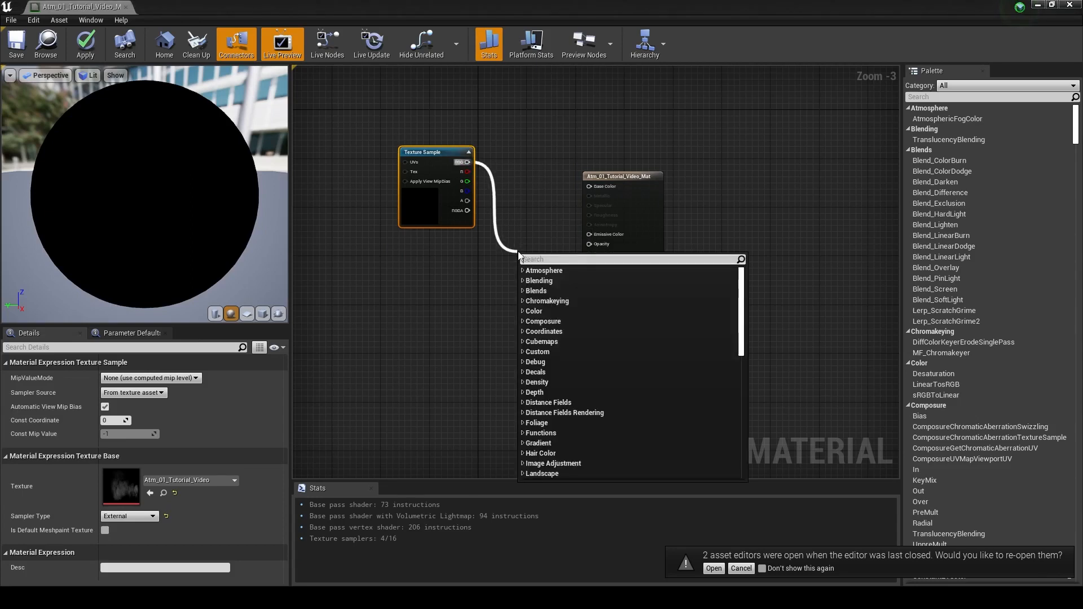
type("multipl")
key("Return")
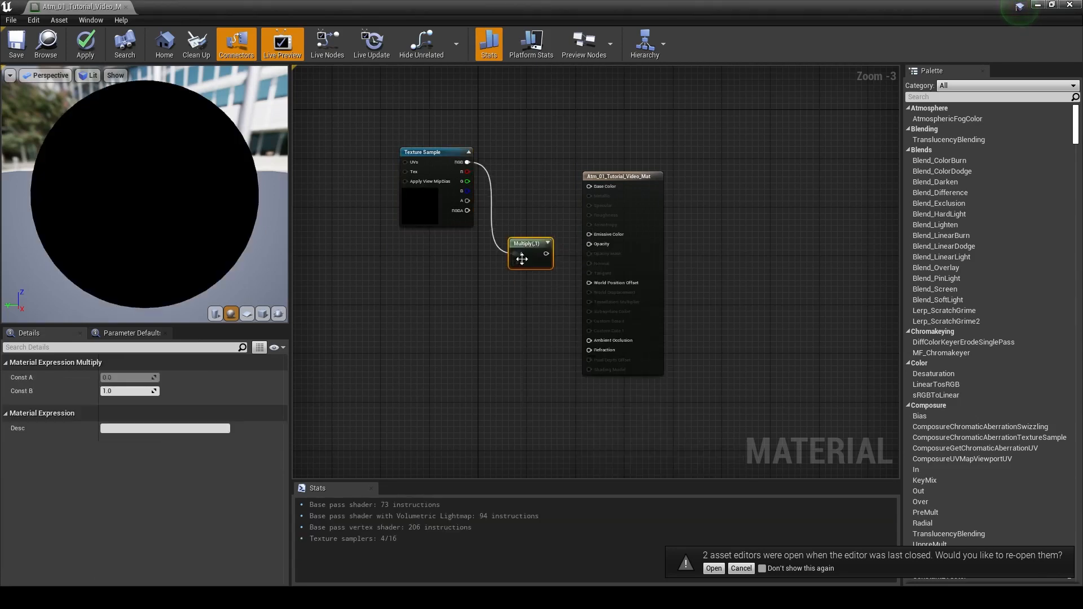
Add a scalar parameter named Strength and connect it to the Multiply node's B input.
left_click(445, 284)
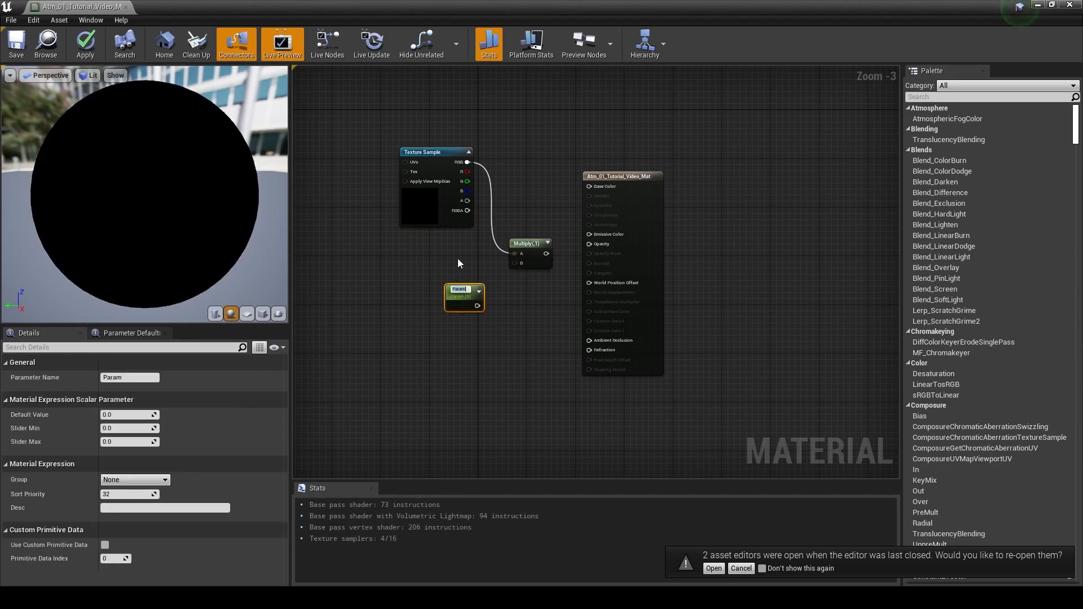
type("Strength")
key("Return")
scroll(468, 299, "up", 3)
left_click_drag(458, 309, 535, 251)
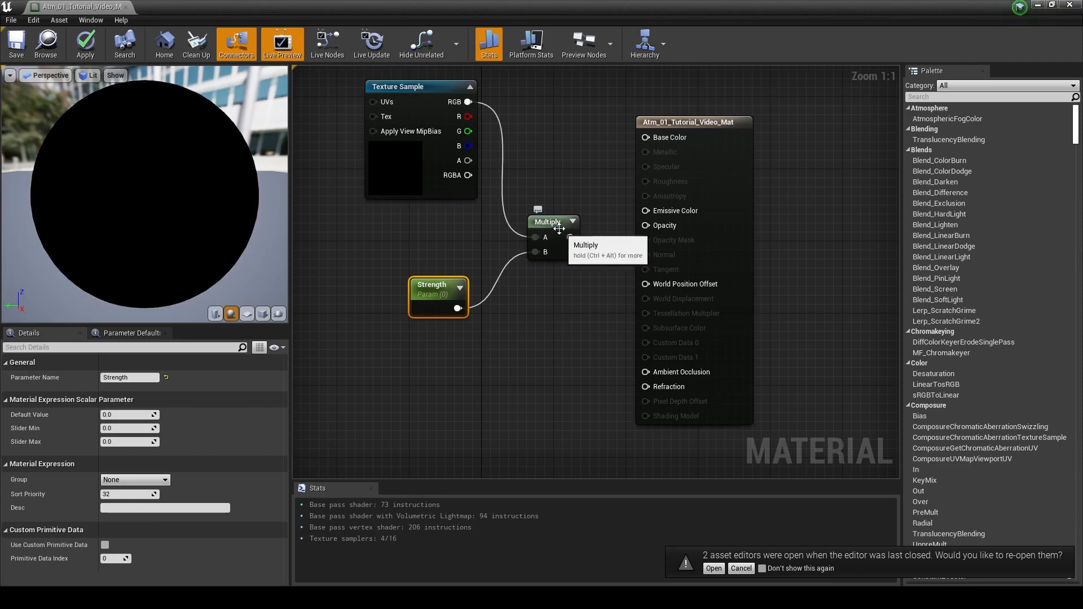
Connect the Multiply output to the material's Emissive Color and tidy the positions of both nodes.
left_click_drag(564, 225, 646, 211)
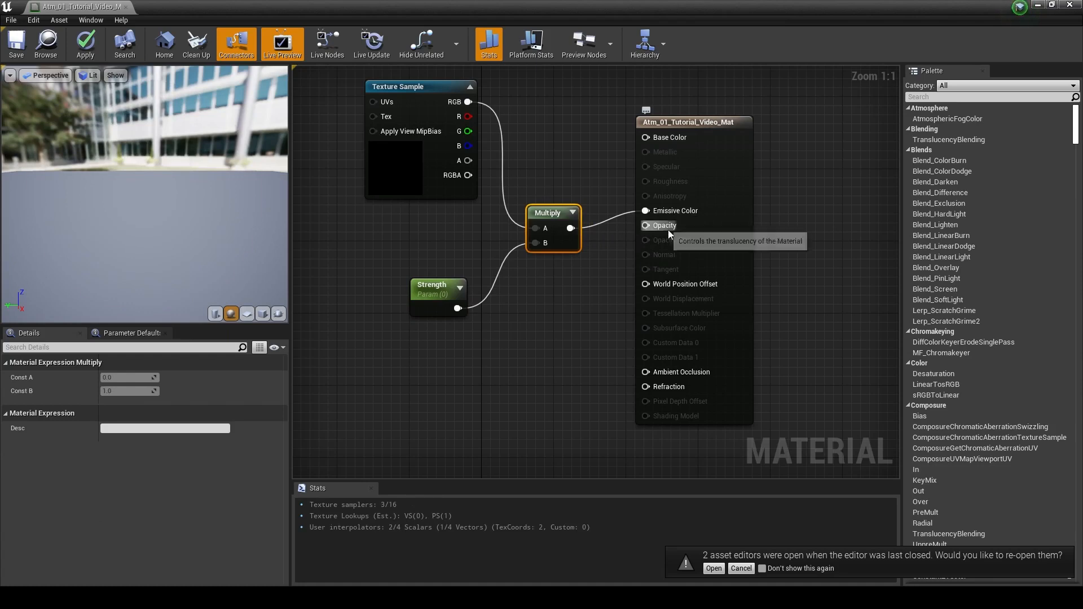
left_click_drag(642, 179, 651, 188)
right_click_drag(517, 371, 536, 341)
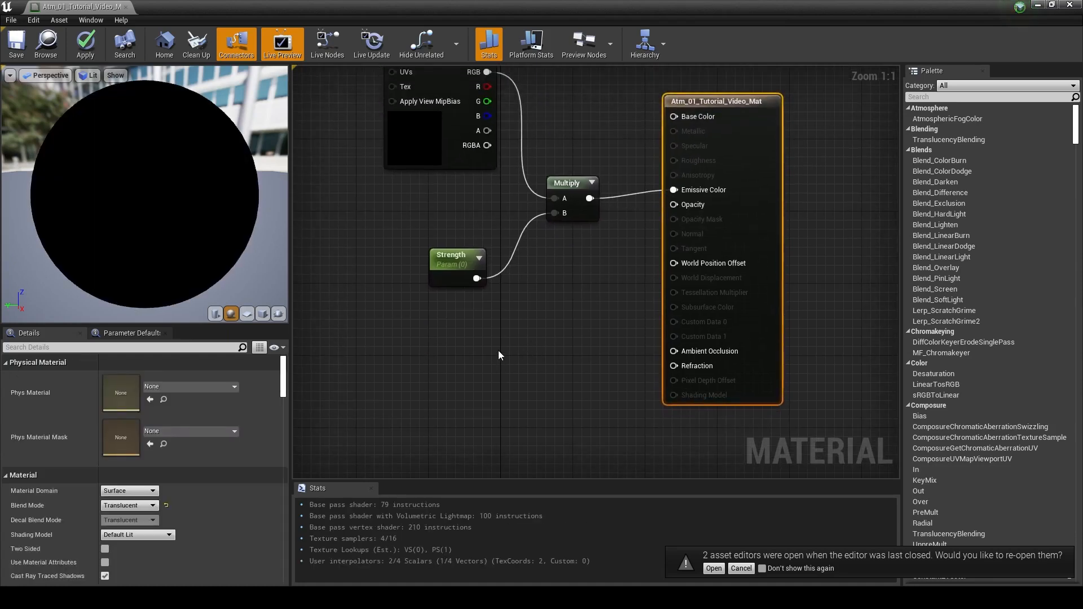
Add a scalar parameter named Opacity below Strength and connect it to the material's Opacity input.
left_click(499, 351)
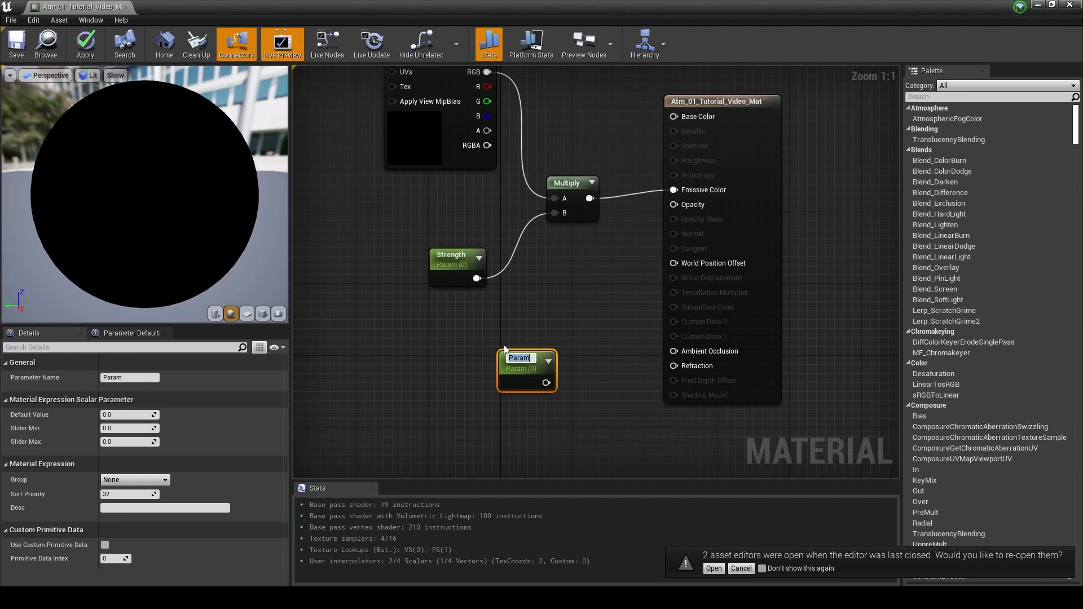
key("Return")
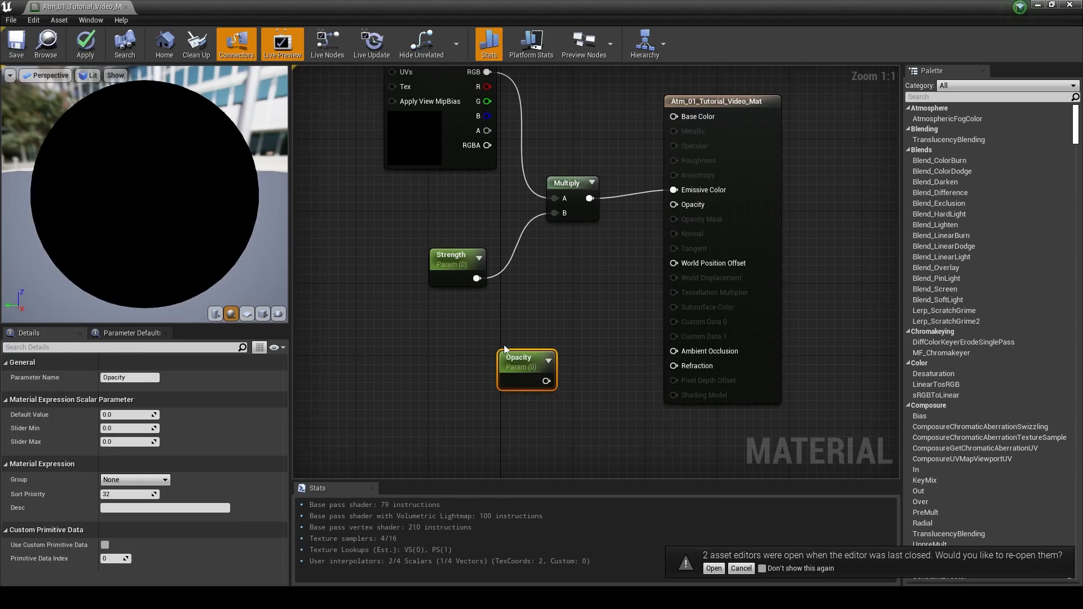
left_click_drag(546, 381, 673, 204)
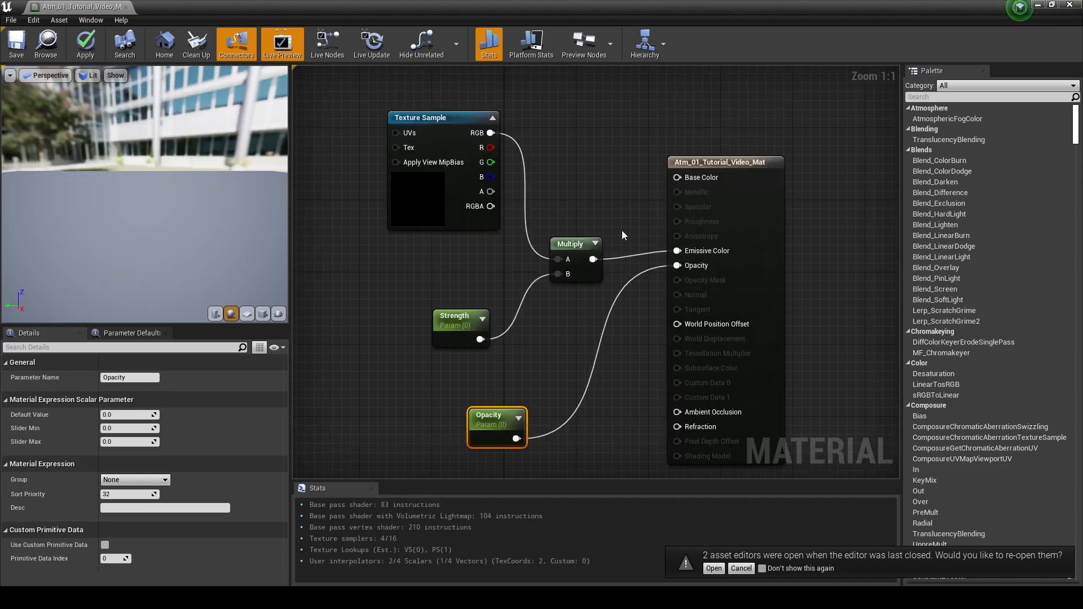
right_click_drag(623, 234, 610, 220)
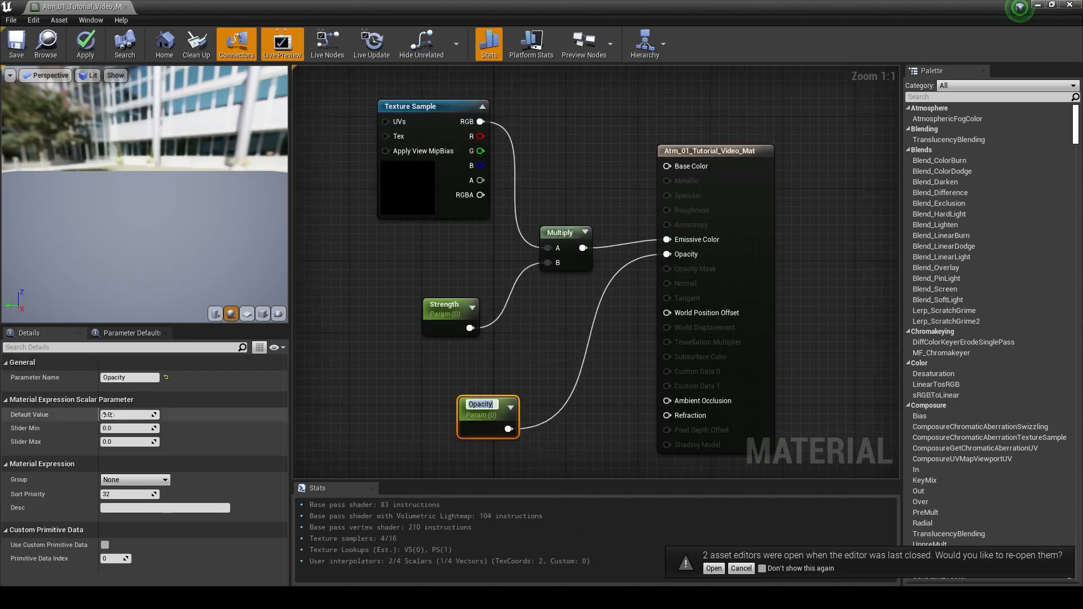
Move the Strength and Opacity nodes slightly up and set the Opacity parameter's default value to 0.01.
left_click(127, 415)
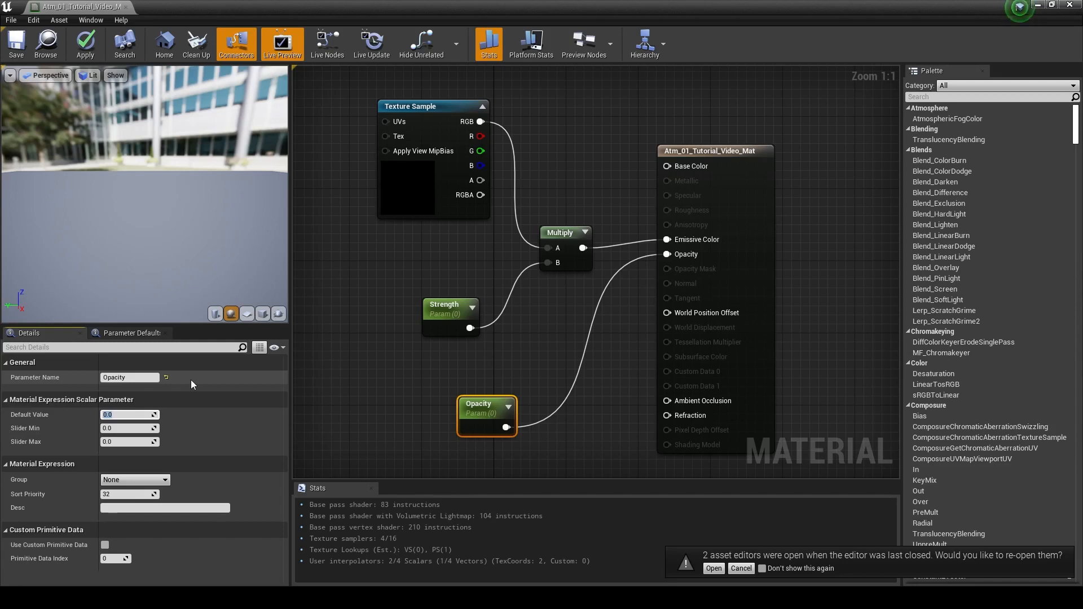
left_click(457, 305)
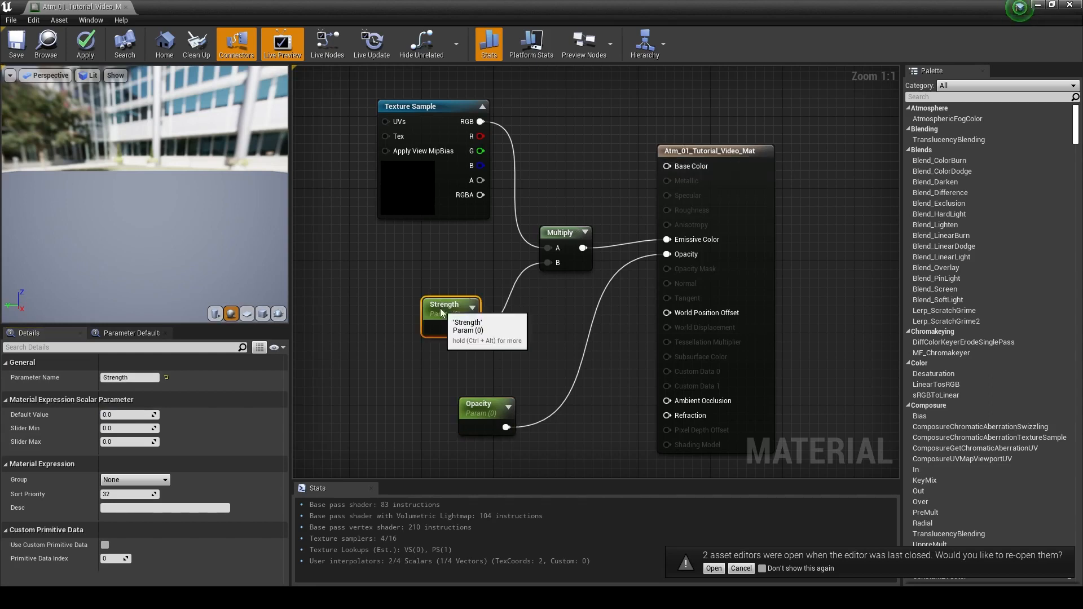
left_click_drag(447, 326, 446, 299)
left_click(479, 405)
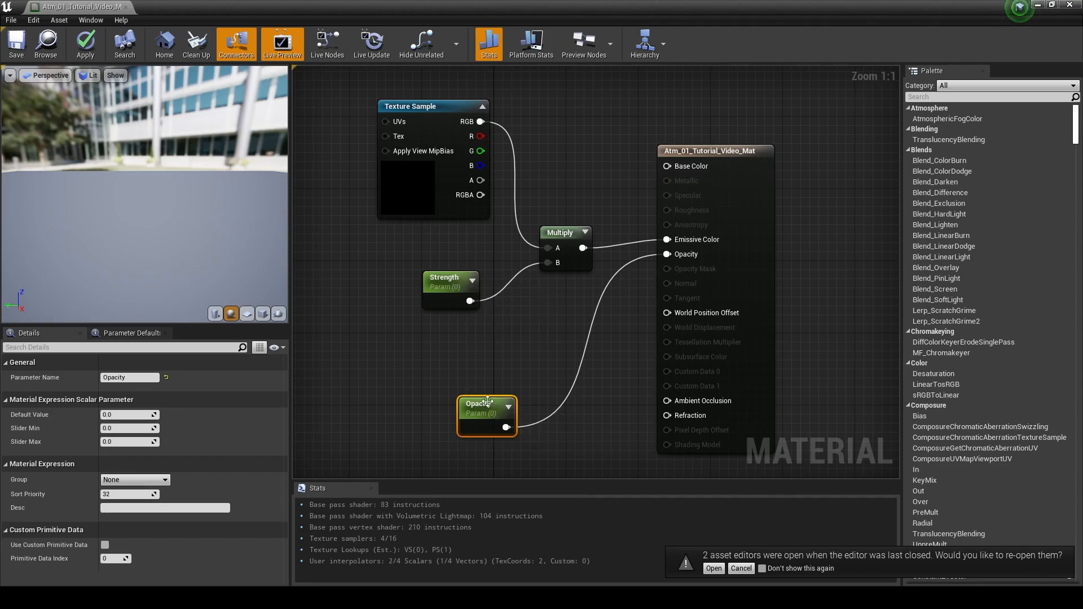
left_click_drag(490, 398, 490, 390)
left_click(128, 415)
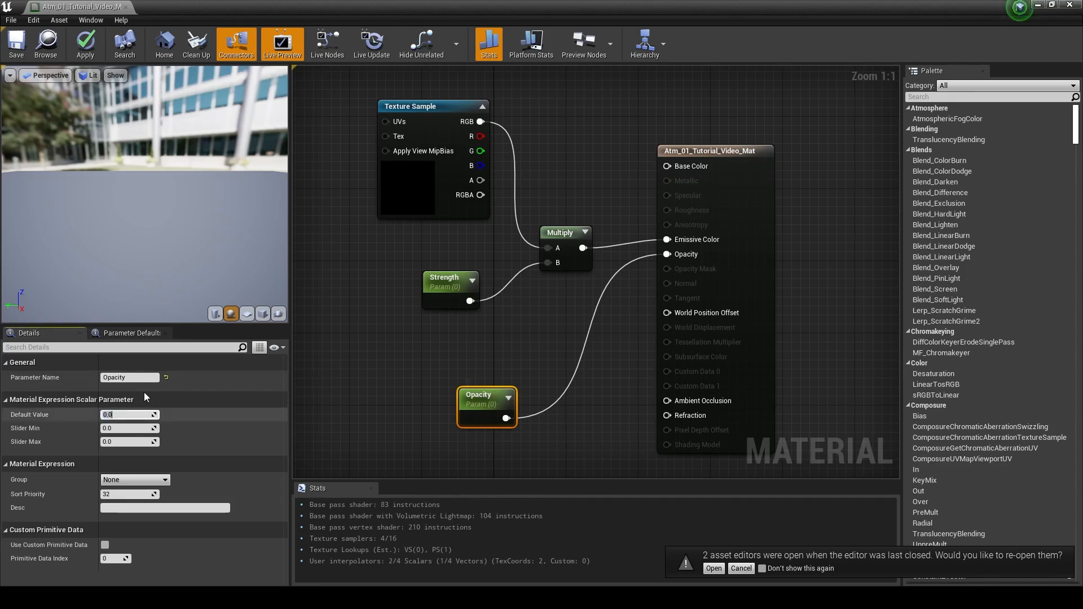
type(".01")
key("Return")
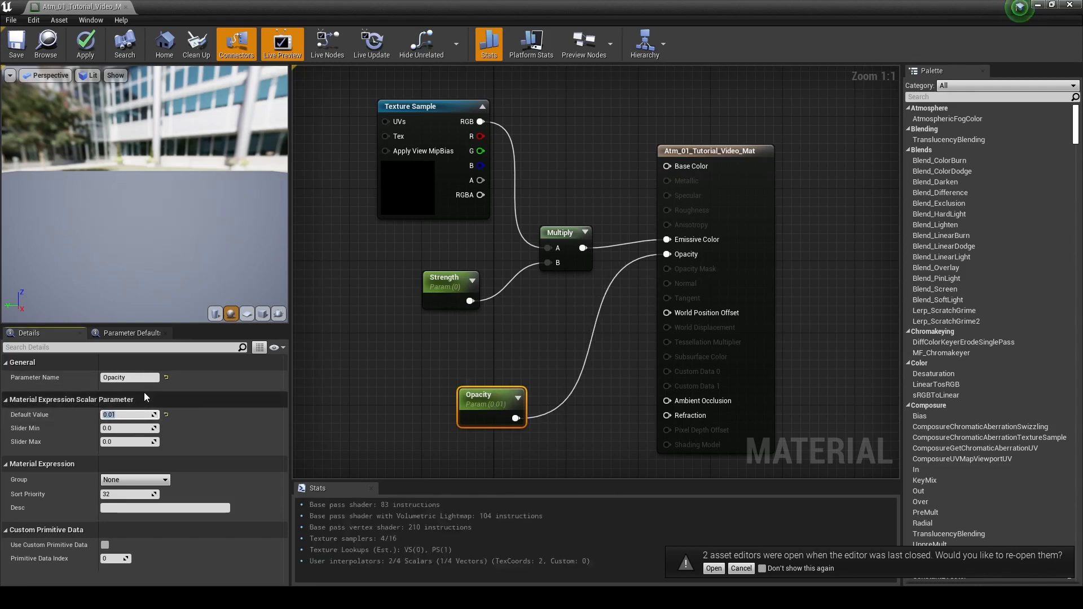
Set the Strength parameter's default value to 70 and save the material.
left_click(439, 282)
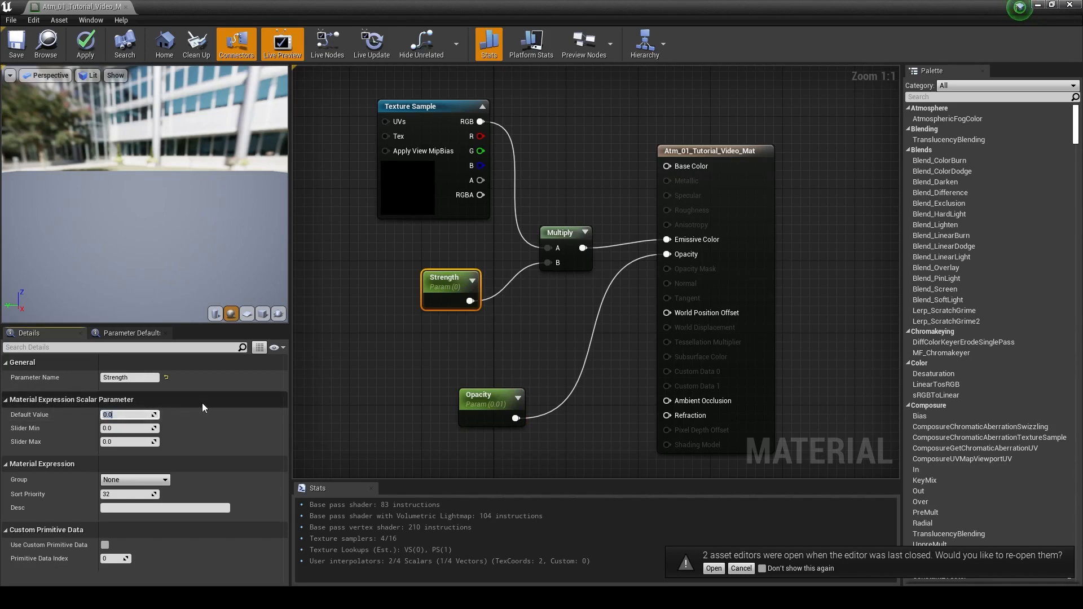
type("70")
key("Return")
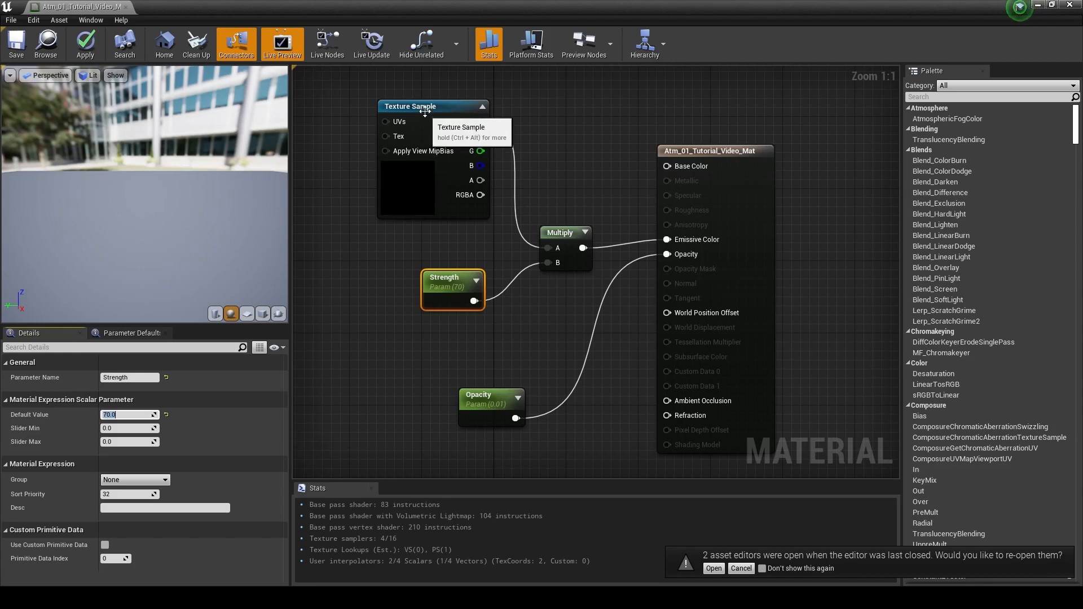
left_click(436, 113)
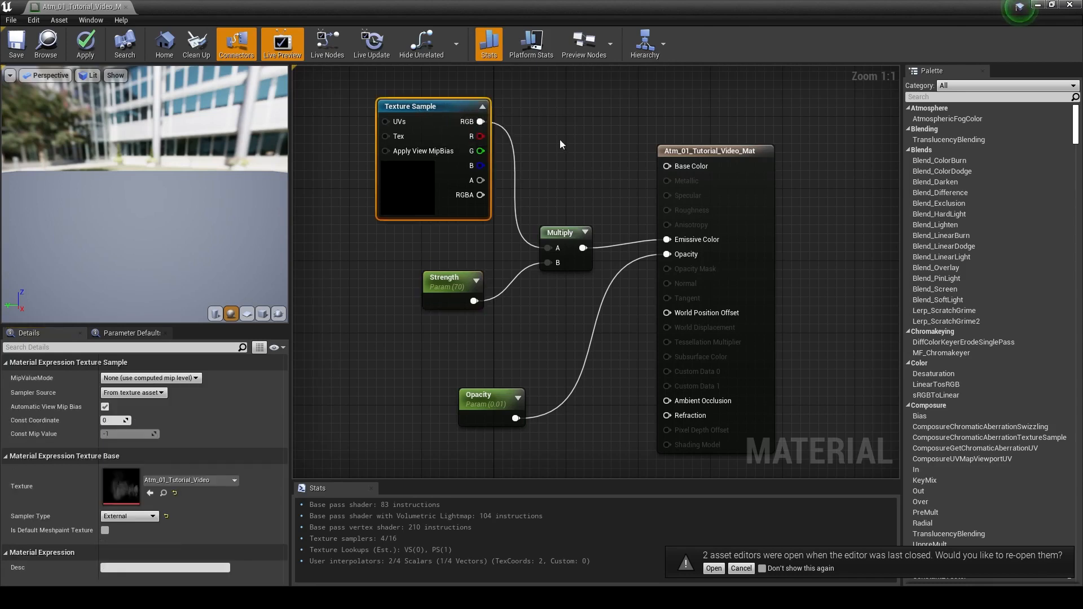
left_click(19, 47)
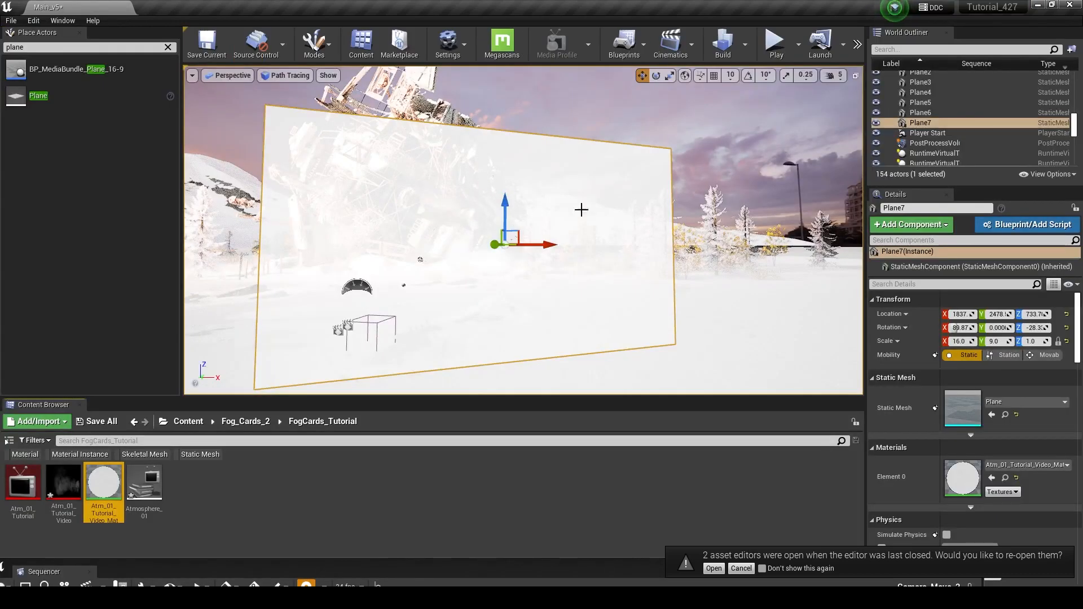
Open the Camera_Move_2 level sequence from the existing cinematics and reposition the Sequencer window so the scene and assets stay visible.
left_click(675, 45)
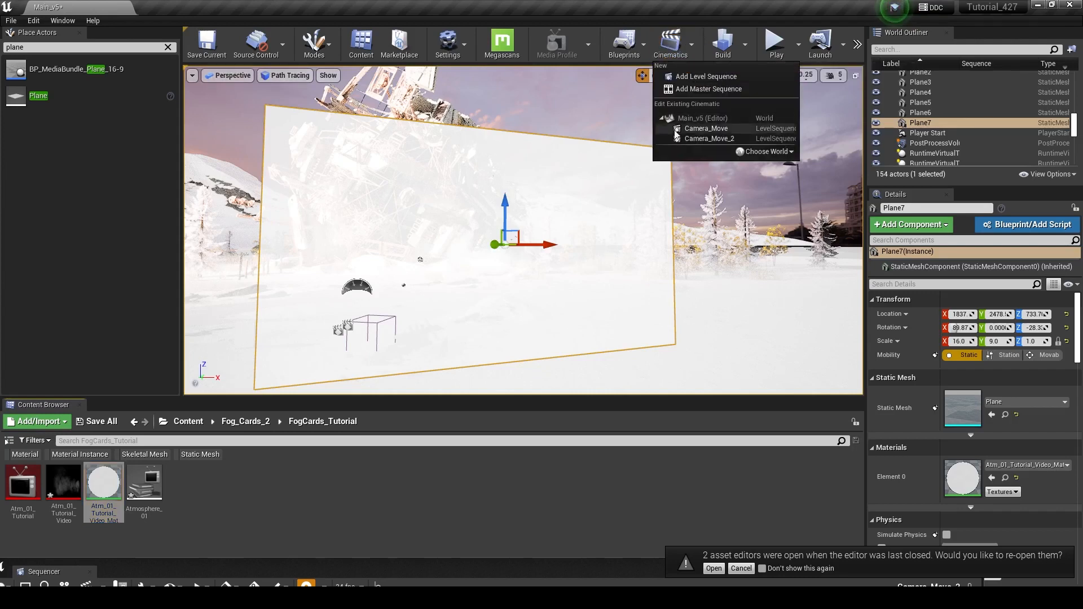
left_click(694, 139)
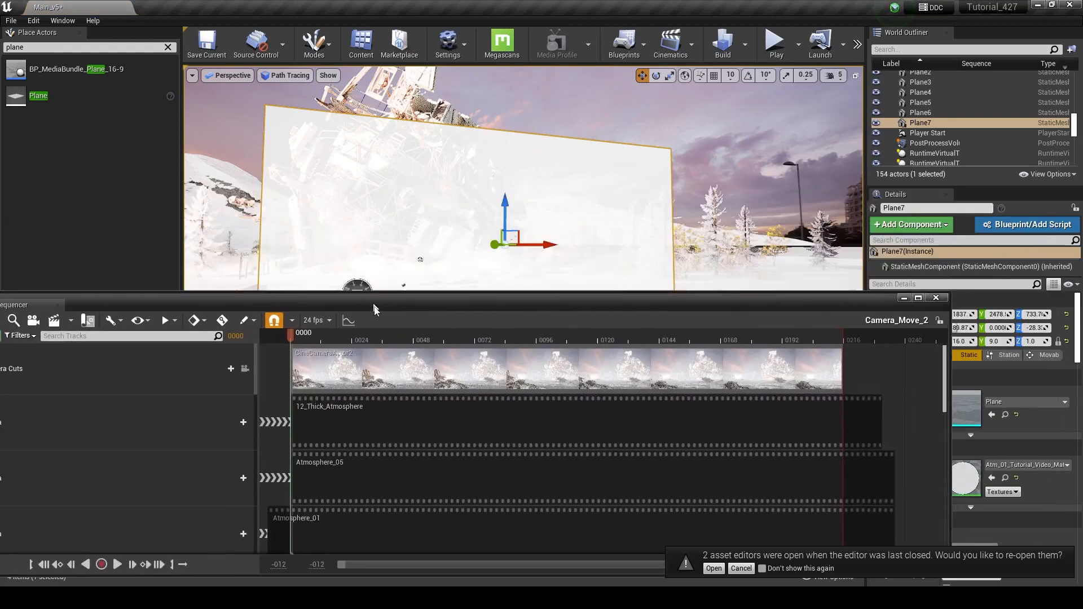
left_click_drag(374, 309, 560, 109)
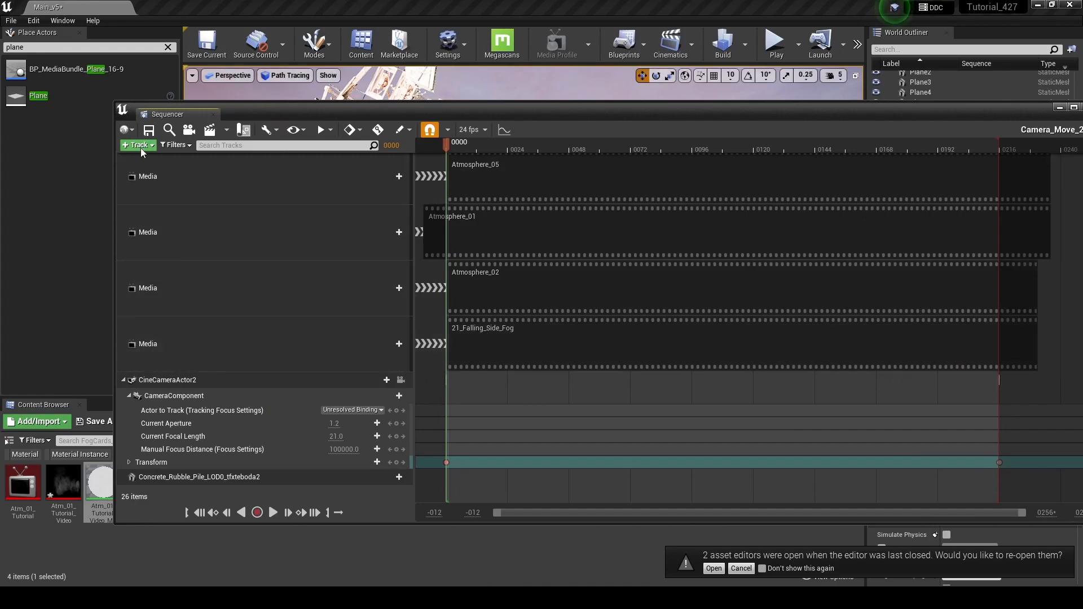
left_click_drag(249, 114, 384, 111)
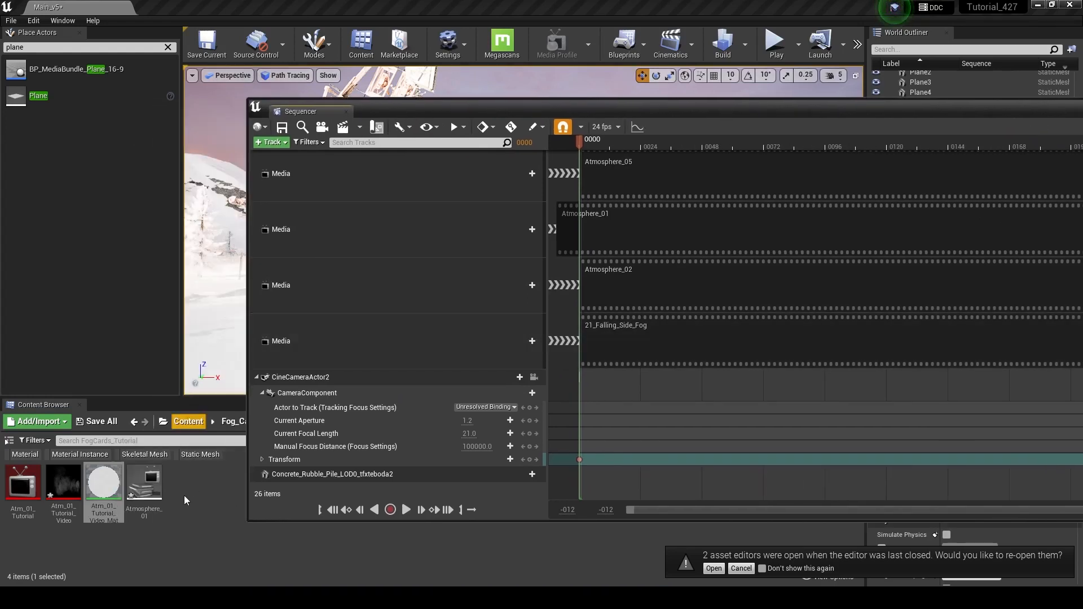
left_click_drag(400, 112, 405, 190)
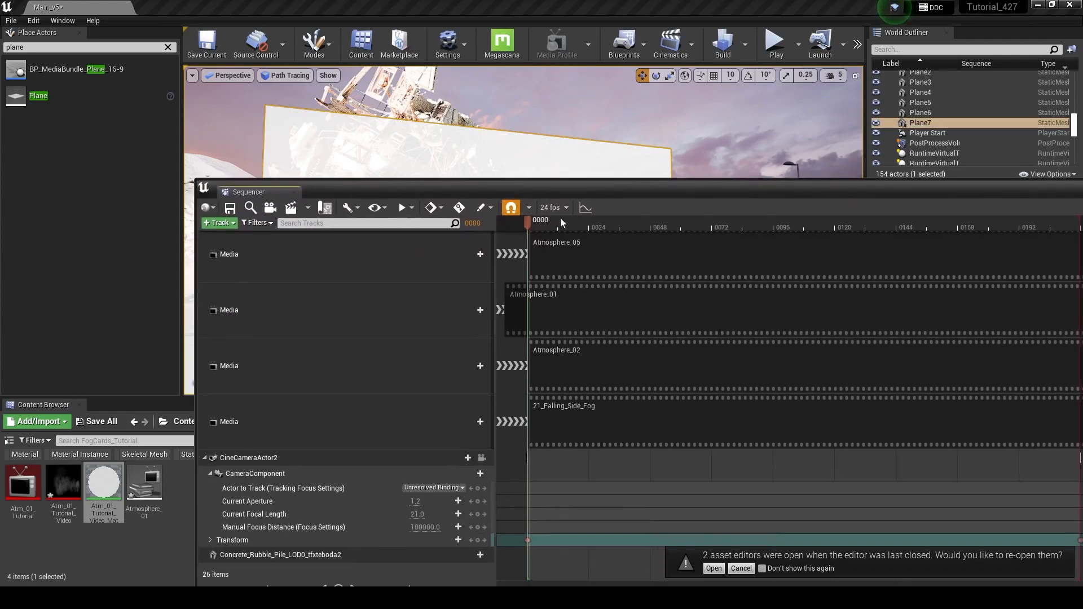
Add a Media track to the sequence and place the second listed Atmosphere_01 file media source on it.
left_click(221, 224)
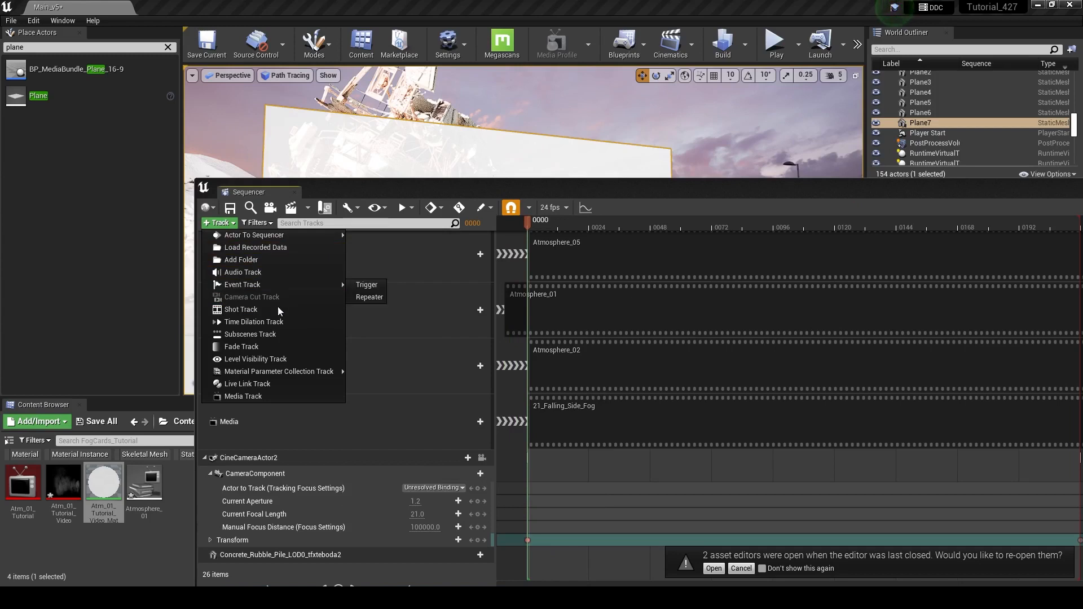
left_click(273, 396)
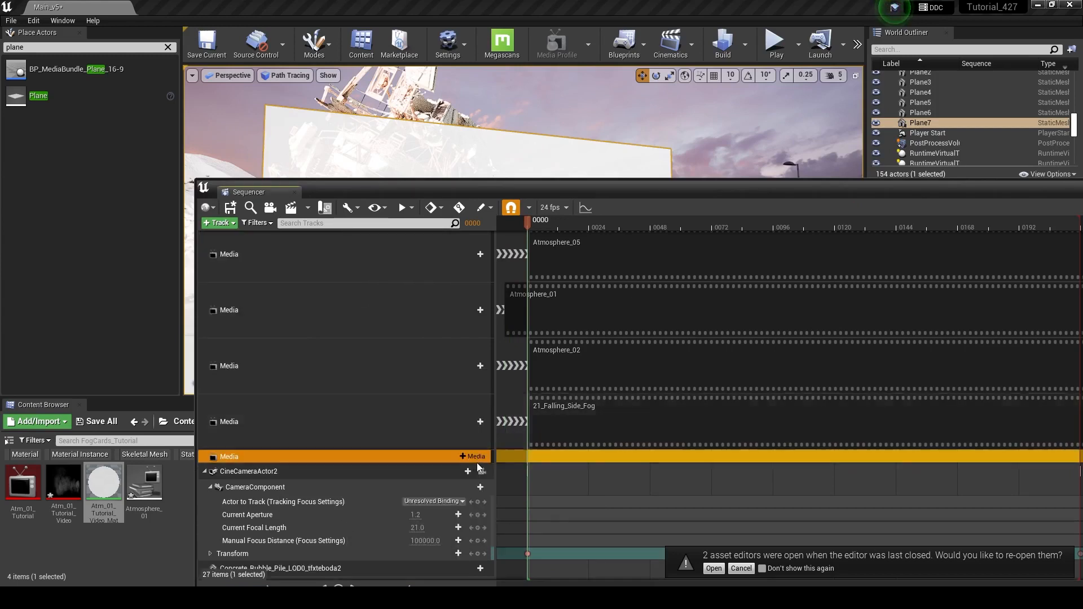
left_click(472, 459)
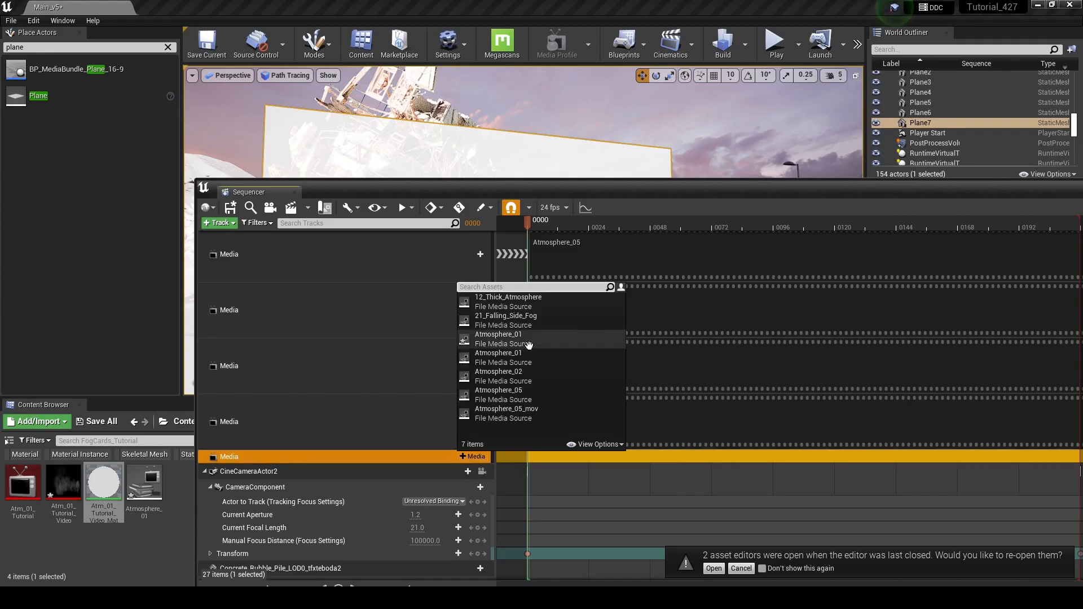
mouse_move(520, 355)
left_click(521, 354)
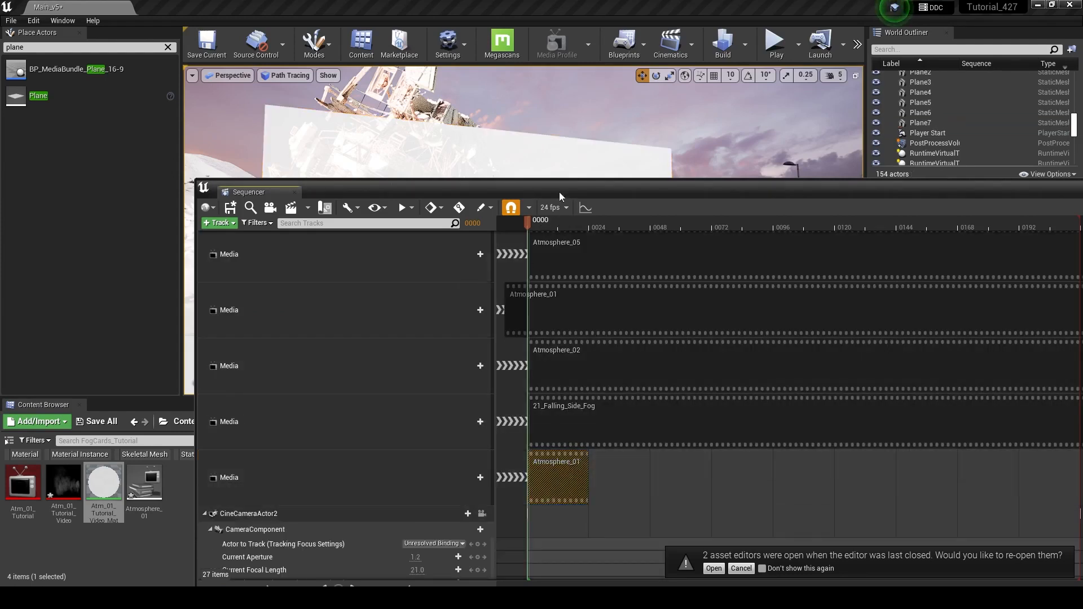
Assign Atm_01_Tutorial_Video as the media texture of the new Atmosphere_01 section.
right_click(418, 469)
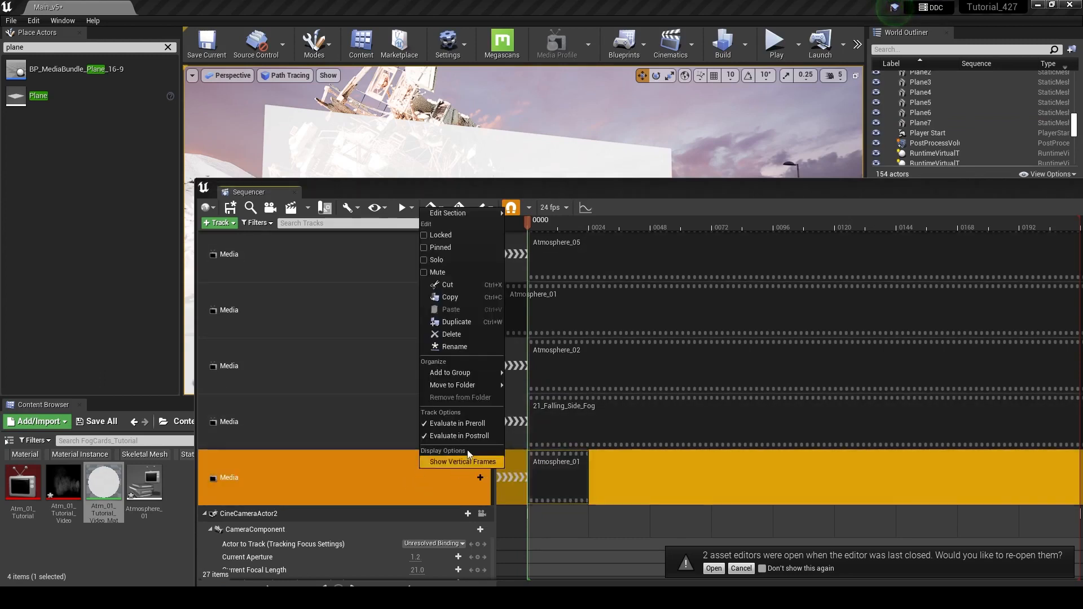
mouse_move(479, 207)
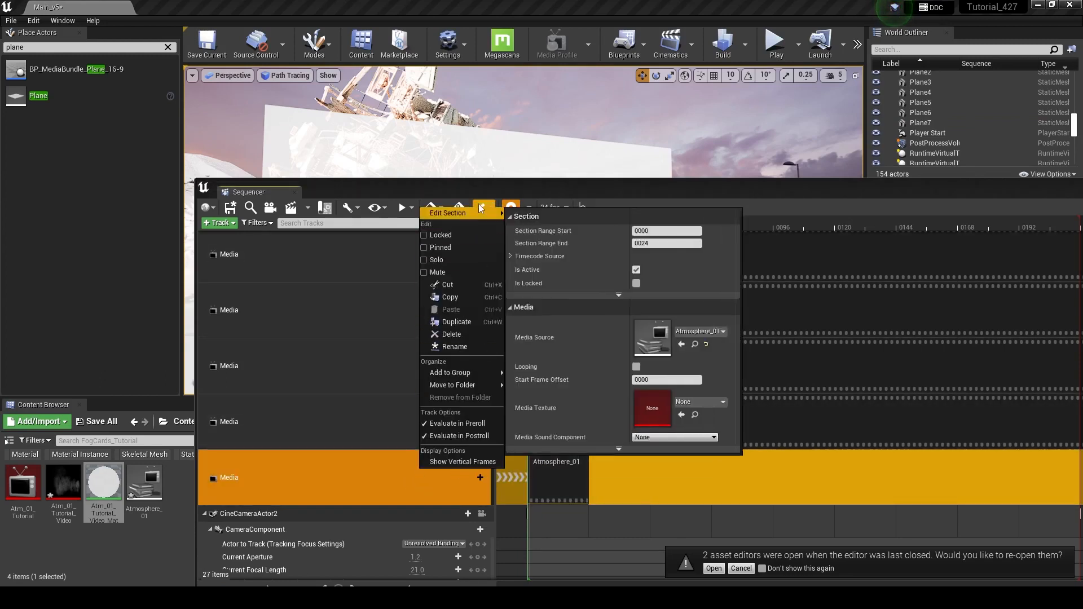
left_click(705, 401)
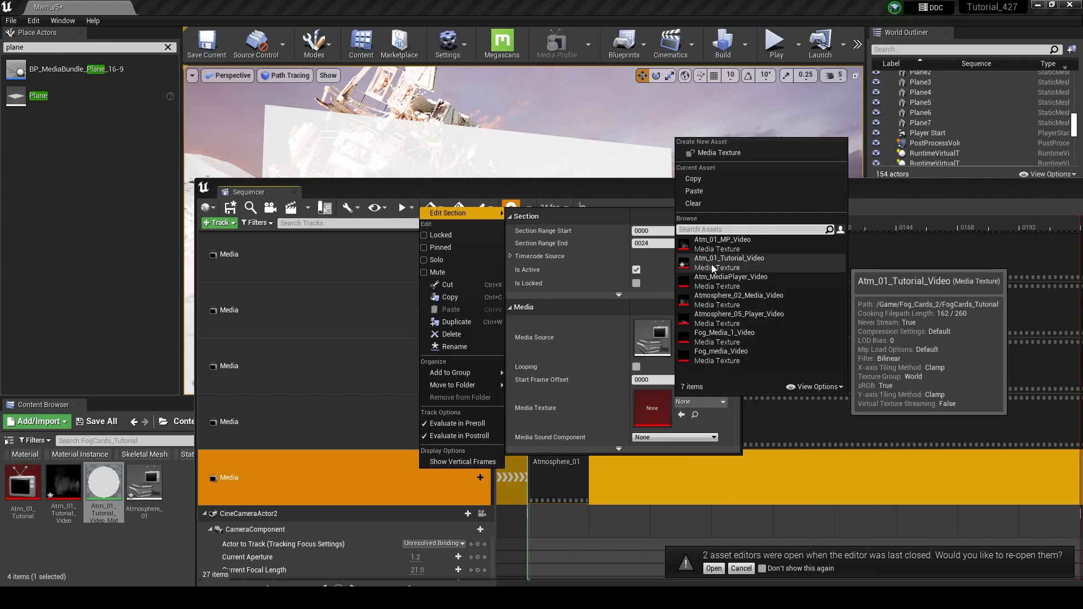
left_click(754, 265)
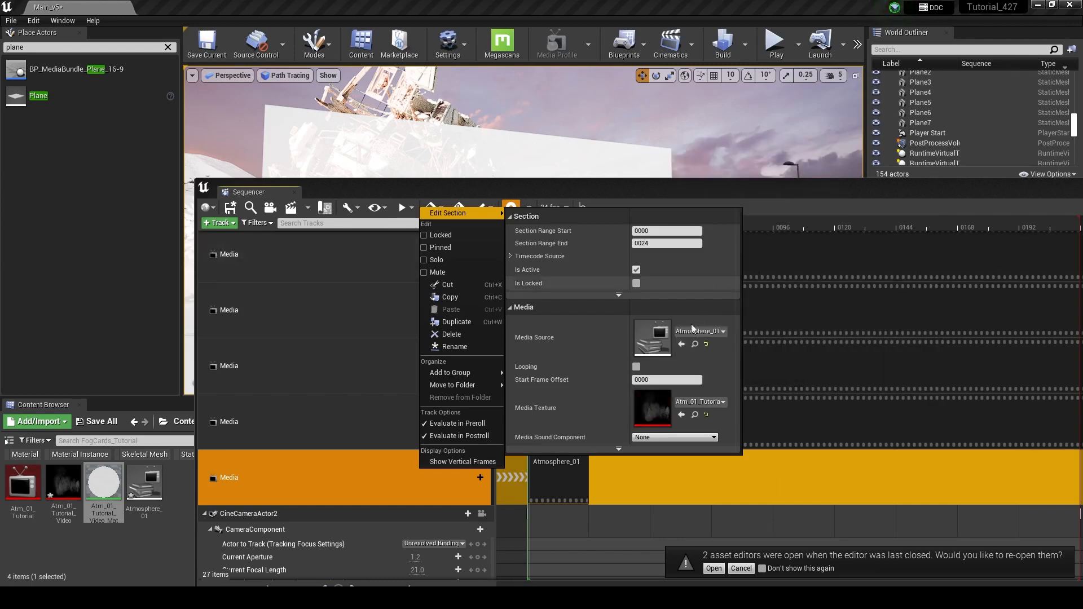
left_click(757, 489)
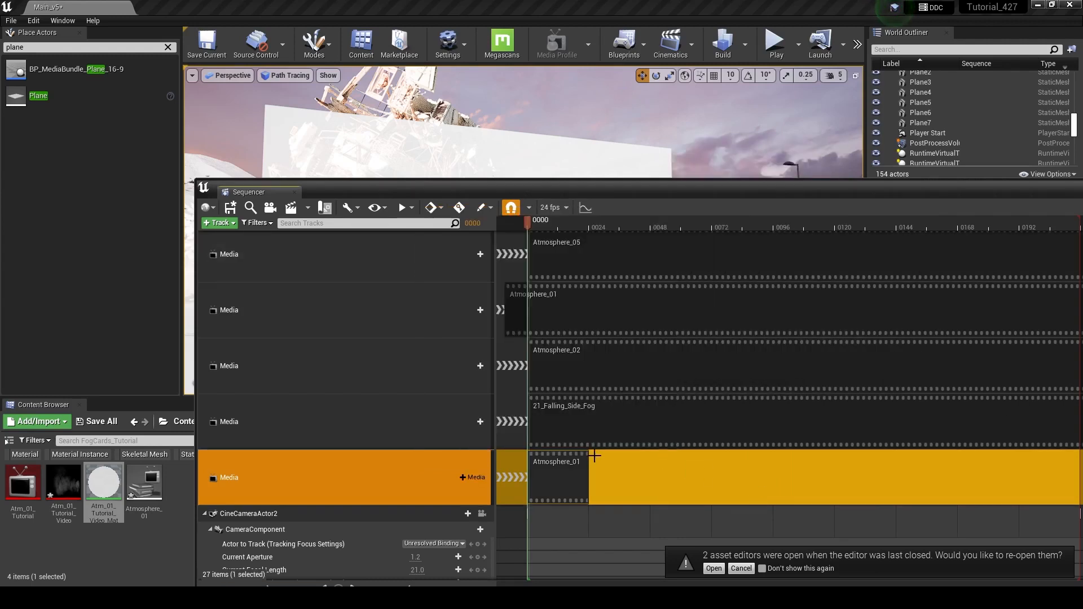
Extend the end of the new Atmosphere_01 section to frame 231, shifting the Sequencer window to reach it.
left_click_drag(587, 466, 793, 469)
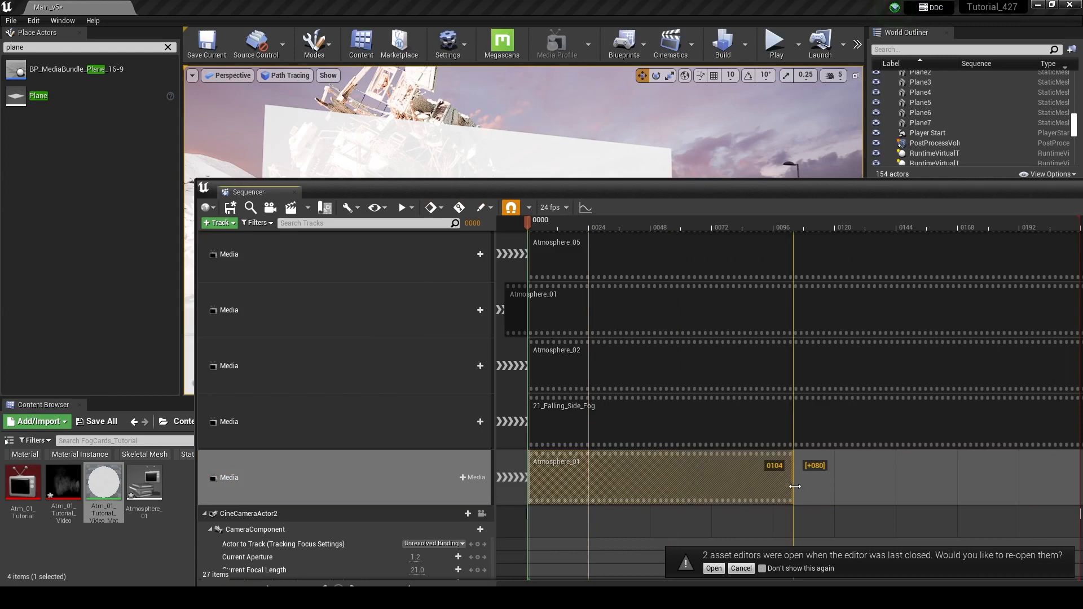
left_click_drag(815, 189, 529, 172)
left_click_drag(507, 451, 836, 454)
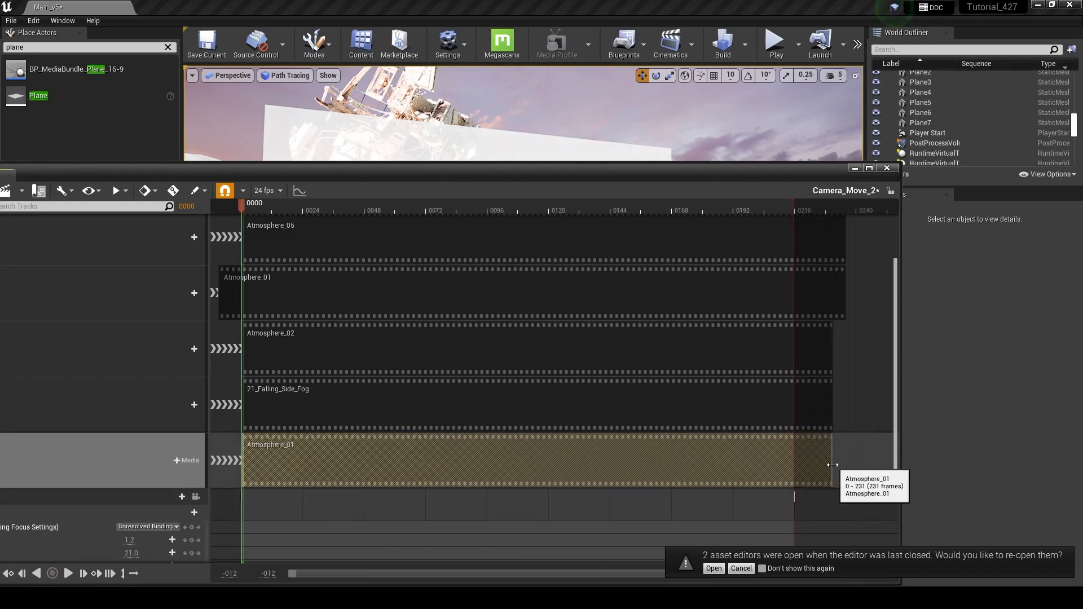
Move the Sequencer window away from the viewport and scrub through the sequence to examine the fog card's playback.
left_click_drag(426, 181, 486, 222)
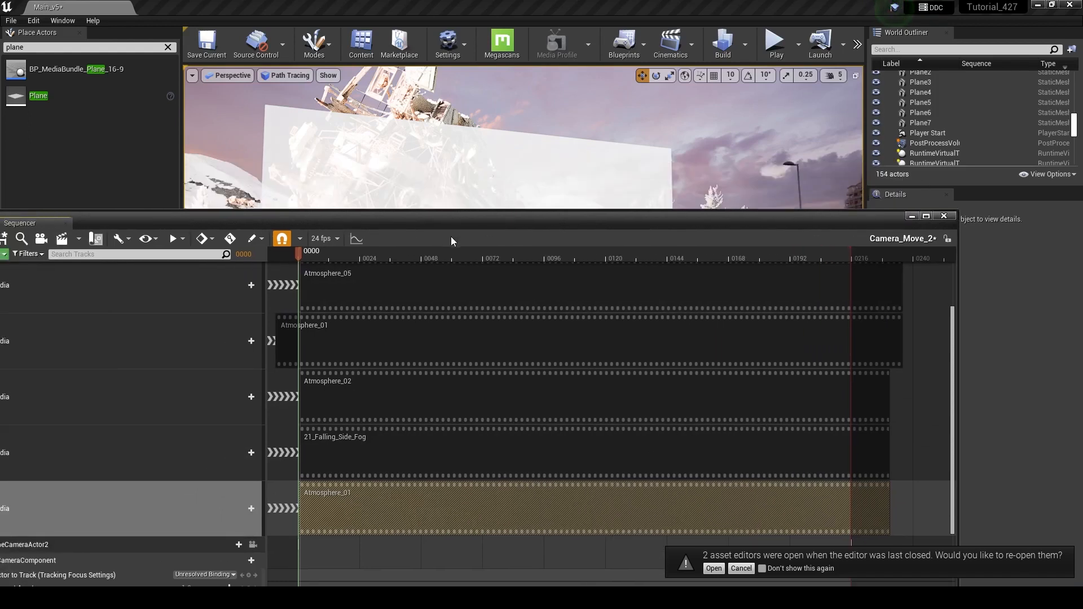
left_click(441, 258)
mouse_move(509, 231)
left_mouse_down()
mouse_move(447, 338)
mouse_move(445, 190)
mouse_move(705, 172)
mouse_move(715, 361)
mouse_move(693, 359)
left_mouse_up()
left_click(427, 401)
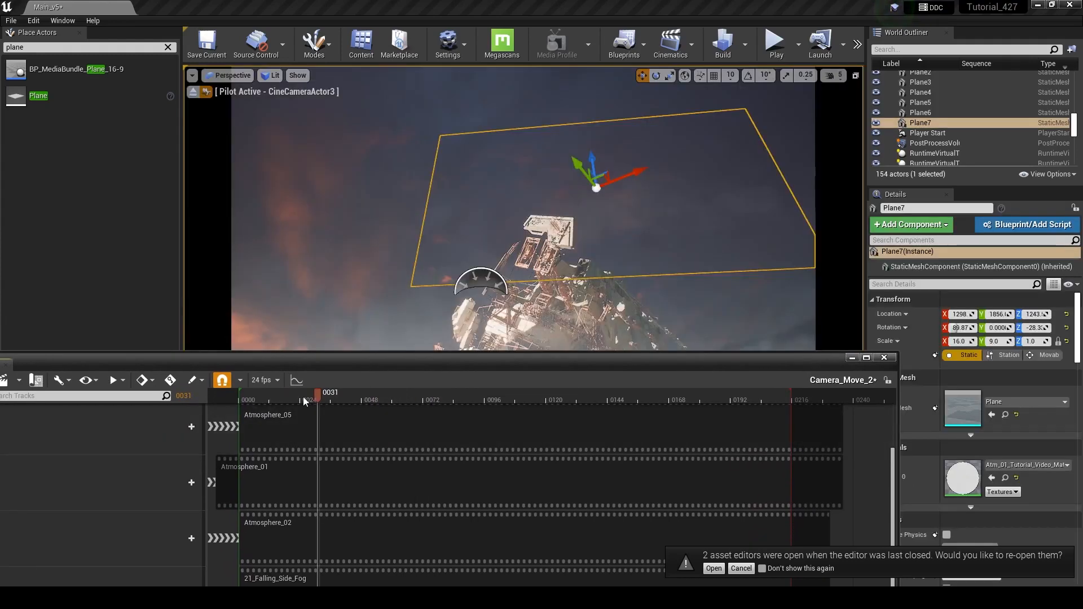
left_click_drag(283, 396, 259, 395)
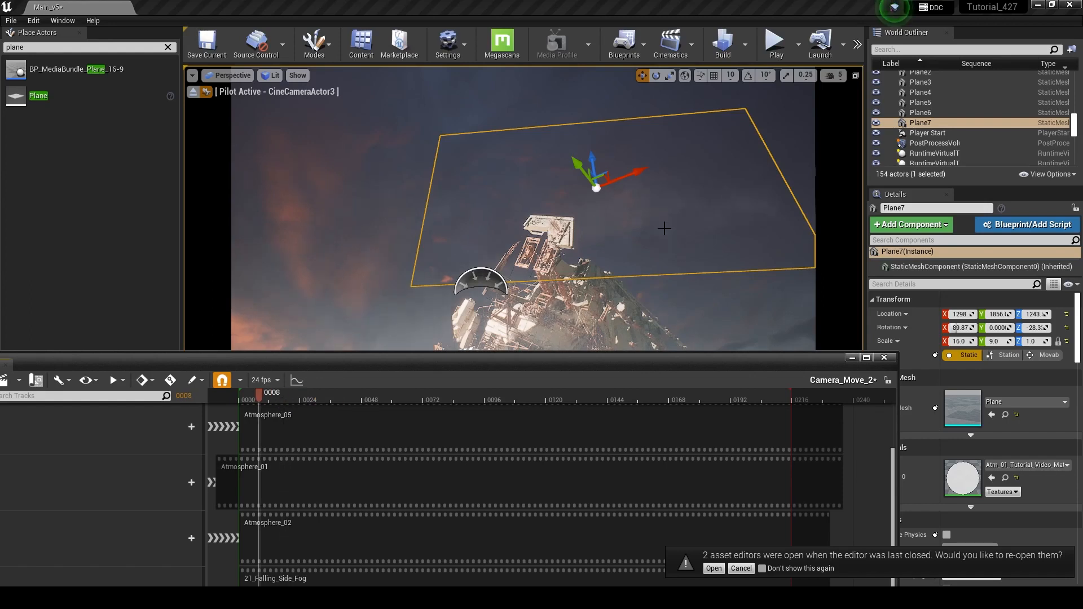
left_click(432, 401)
left_click_drag(288, 368, 672, 297)
Open the Atm_01_Tutorial_Video_Mat material and set its Strength parameter's default value to 100.
double_click(102, 484)
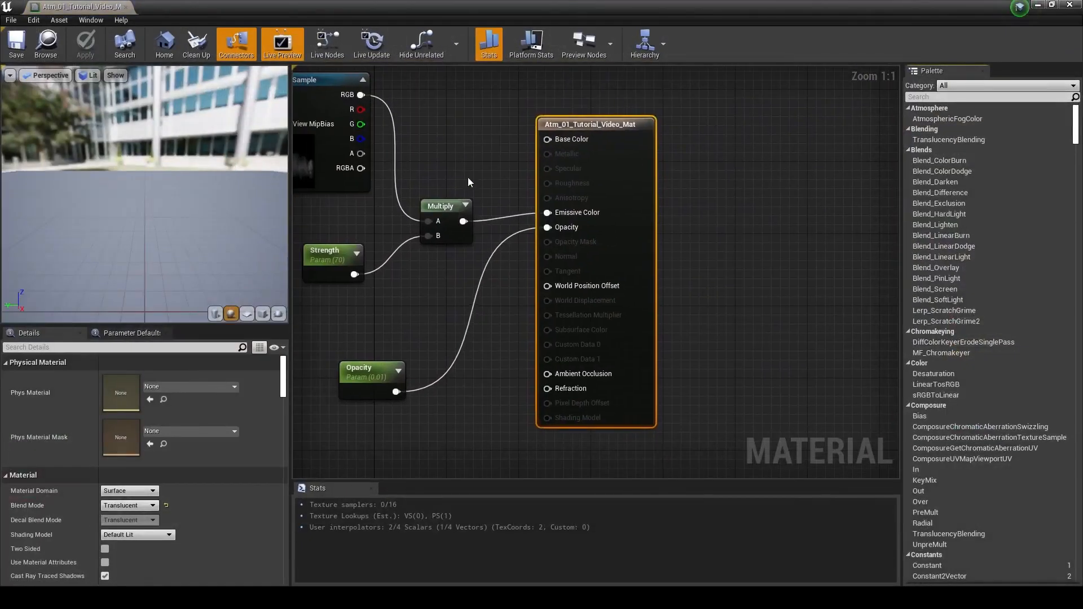
right_click_drag(474, 179, 563, 177)
right_click_drag(85, 235, 107, 265)
left_click_drag(85, 235, 122, 225)
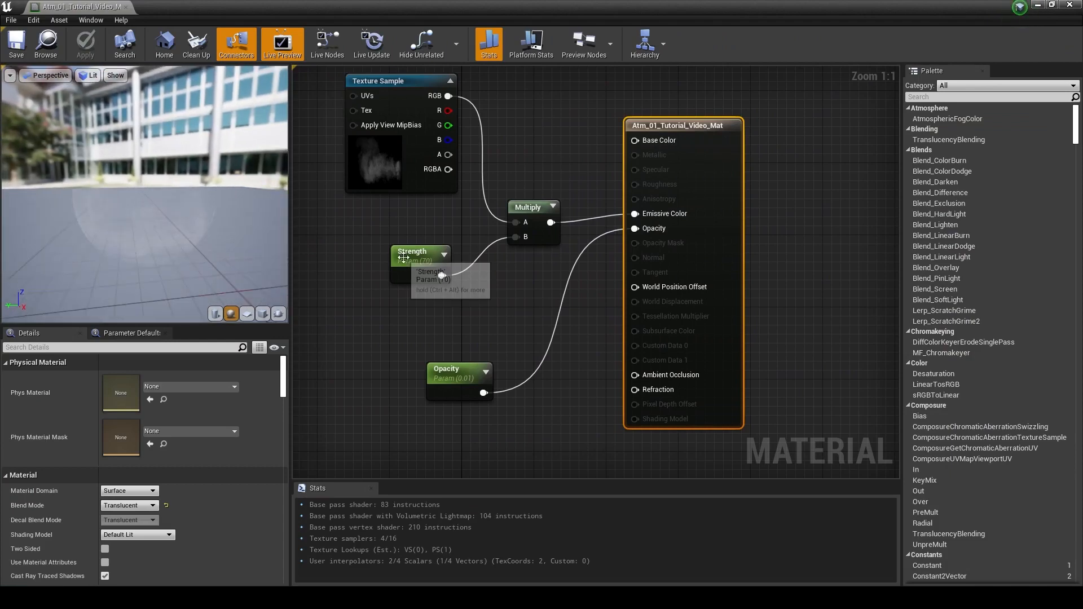
left_click(418, 261)
left_click(125, 415)
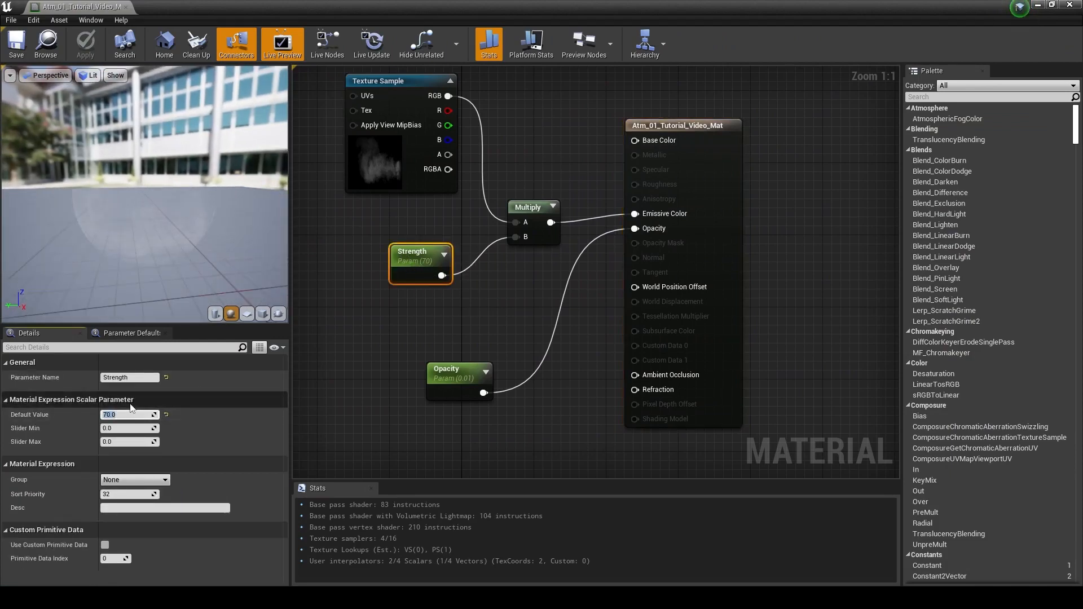
key("Return")
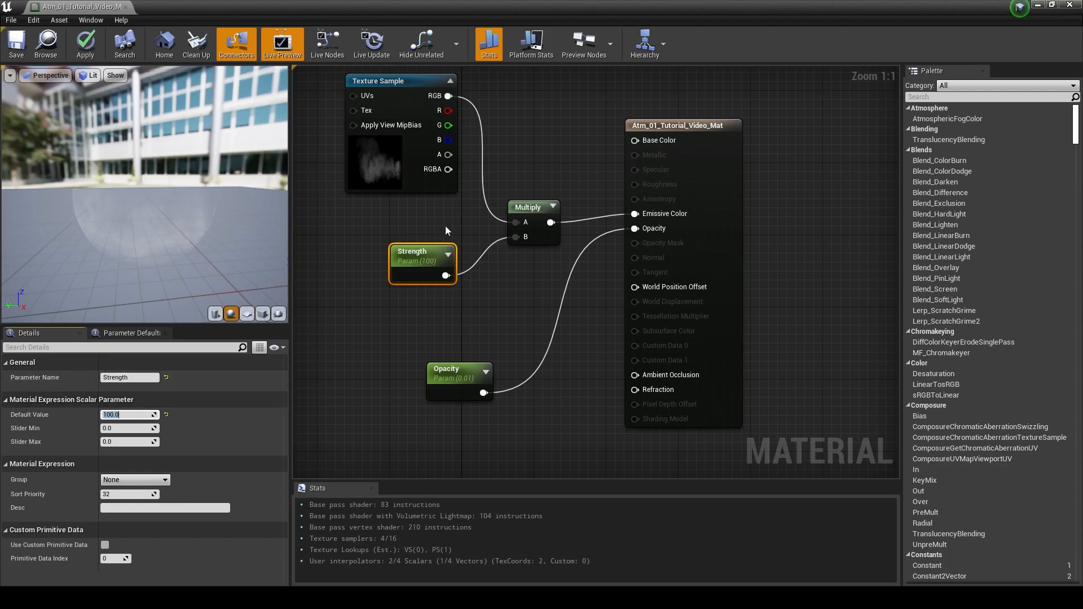
left_click(503, 167)
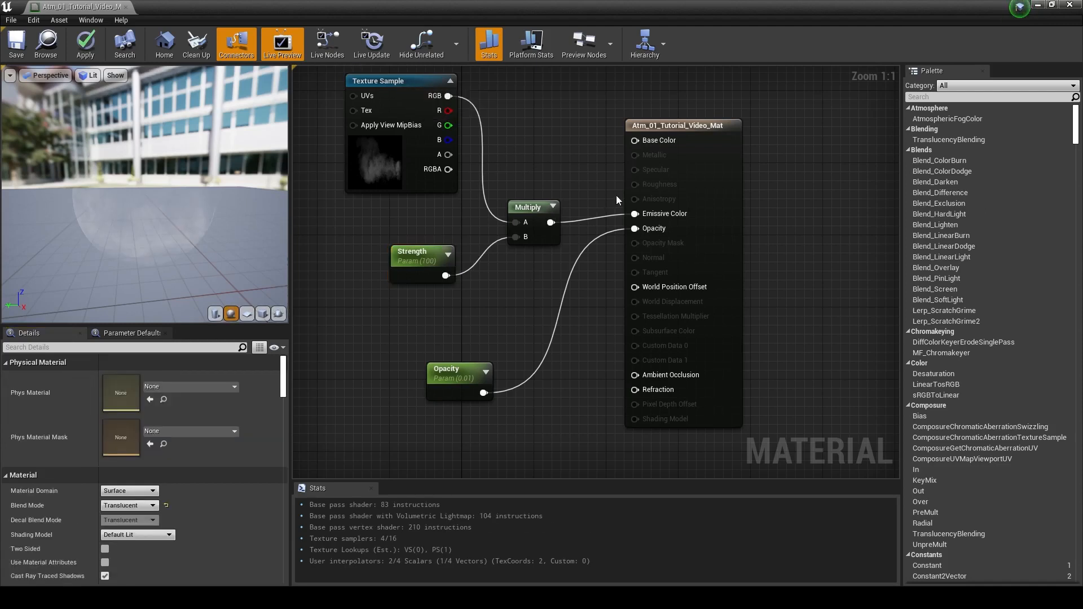
Make Atm_01_Tutorial_Video_Mat two-sided, save the material, and close its editor.
left_click(682, 129)
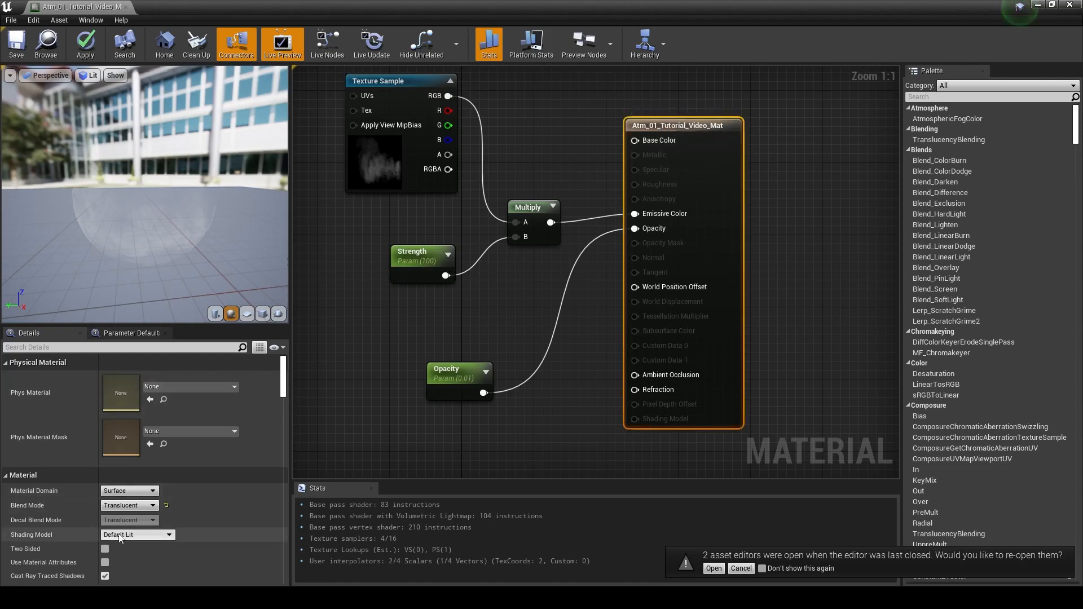
left_click(105, 548)
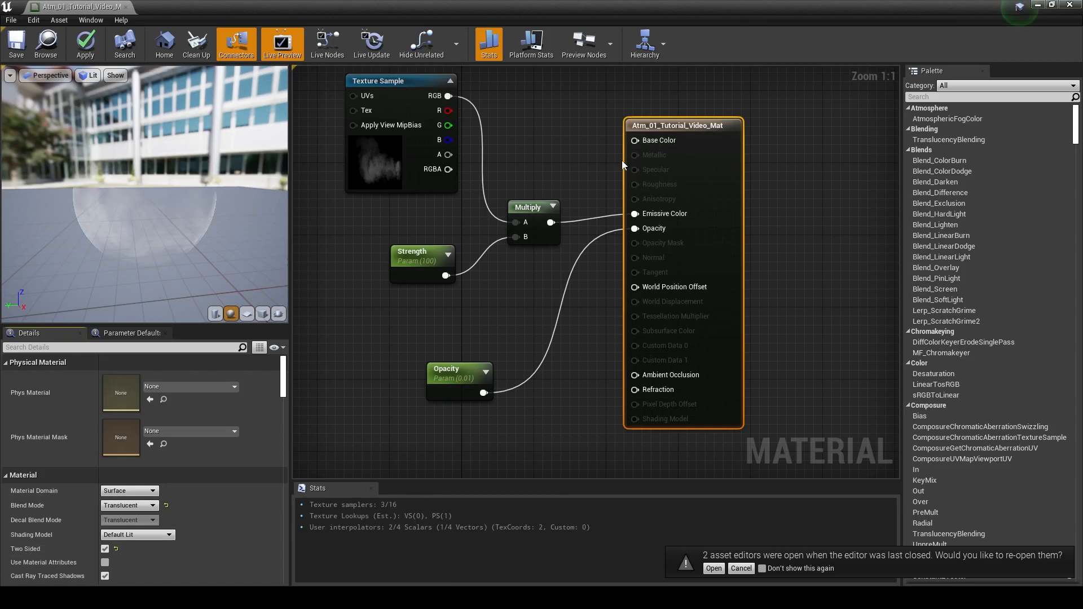
left_click(17, 44)
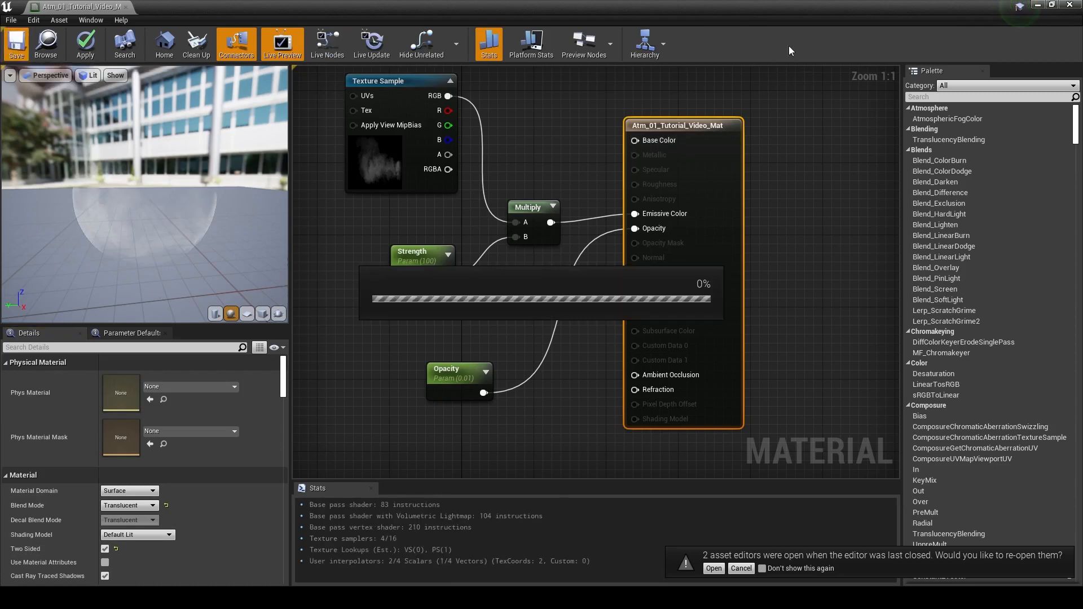
left_click(1071, 4)
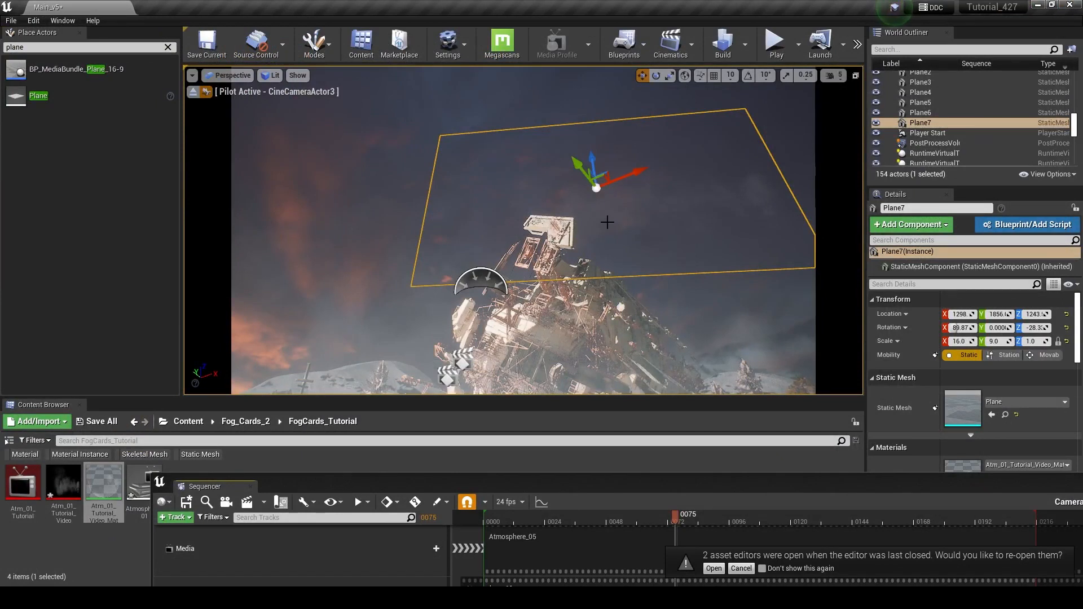
Try turning the fog plane around its vertical axis to show its back side, and undo that rotation.
key("e")
left_click_drag(596, 164, 443, 173)
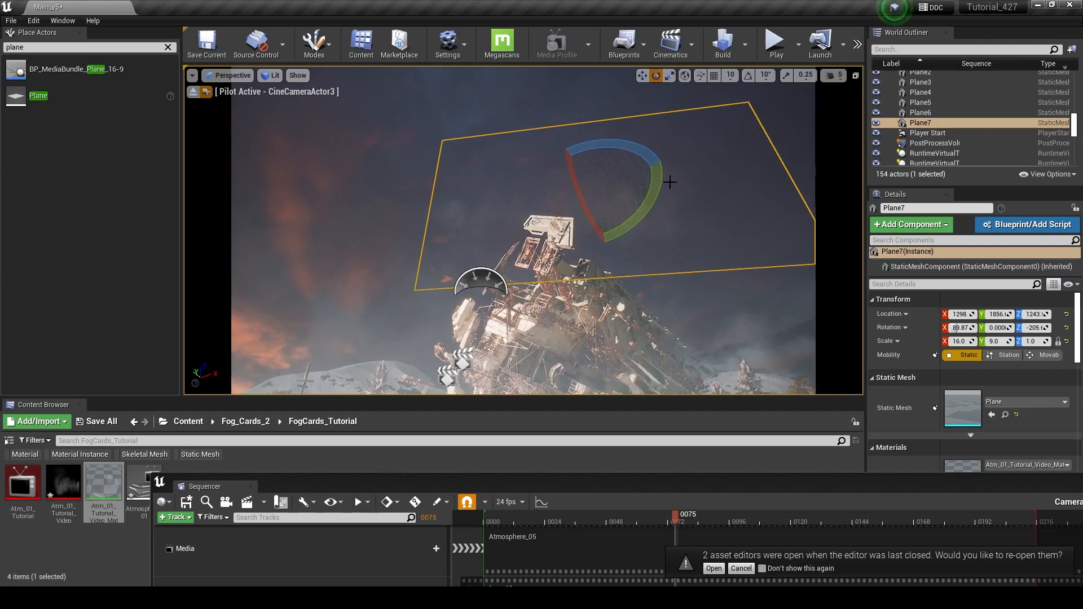
key("ctrl+z")
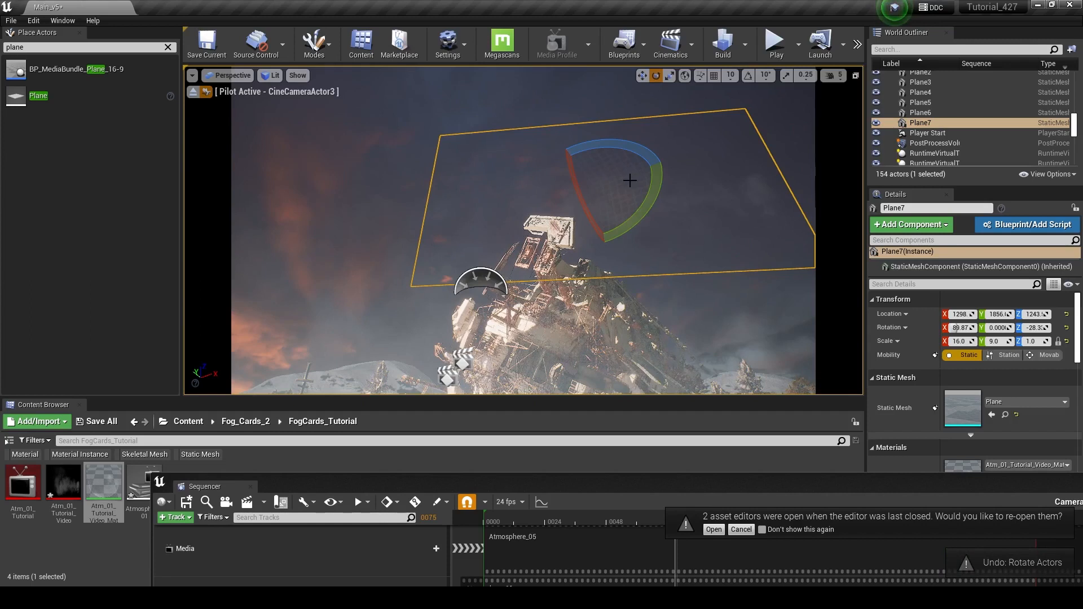
key("w")
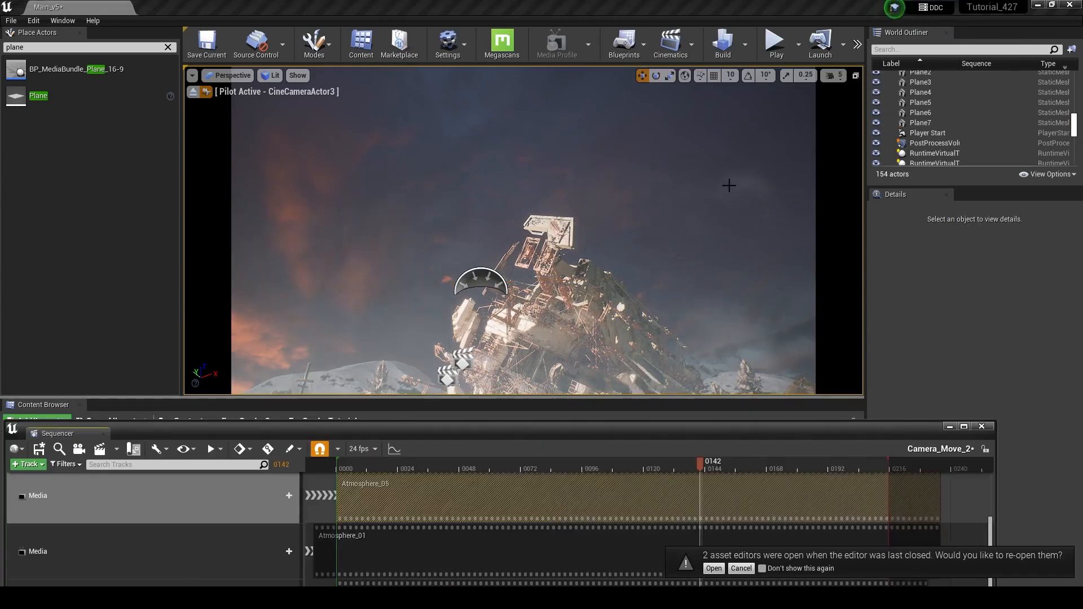
Select Plane7 and lower it to the snowy ground, at a Z location of about 310.
left_click(788, 178)
left_click(777, 160)
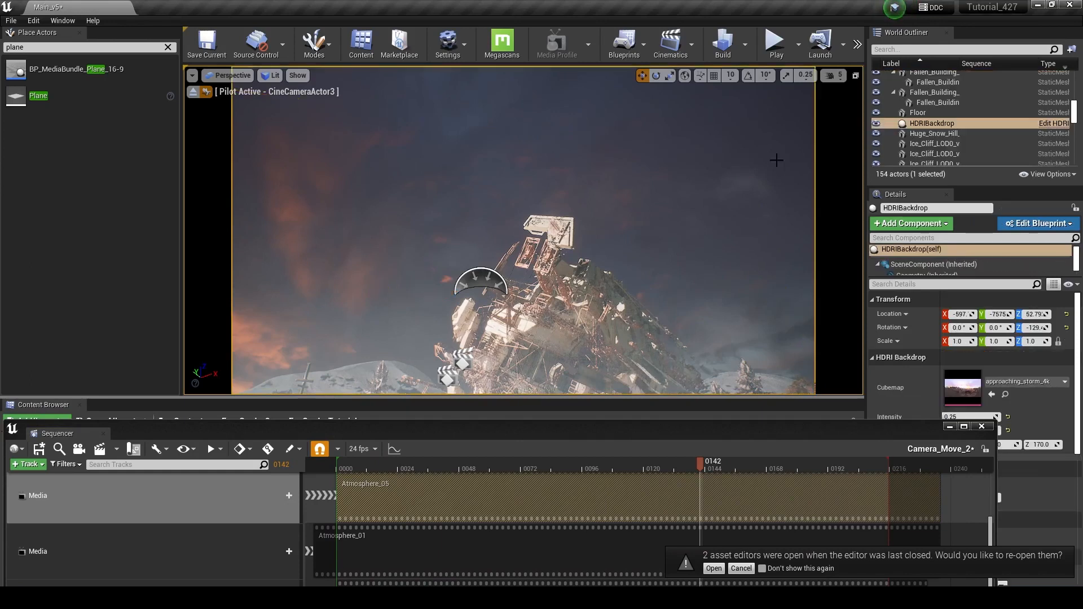
left_click(641, 244)
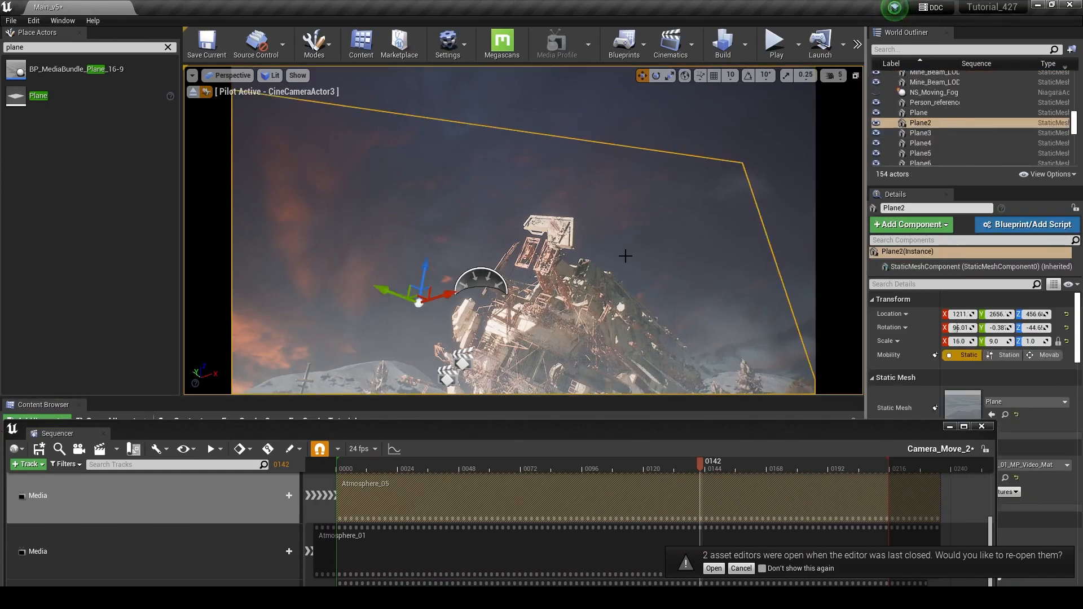
scroll(939, 111, "down", 2)
left_click(922, 120)
left_click_drag(907, 426, 567, 457)
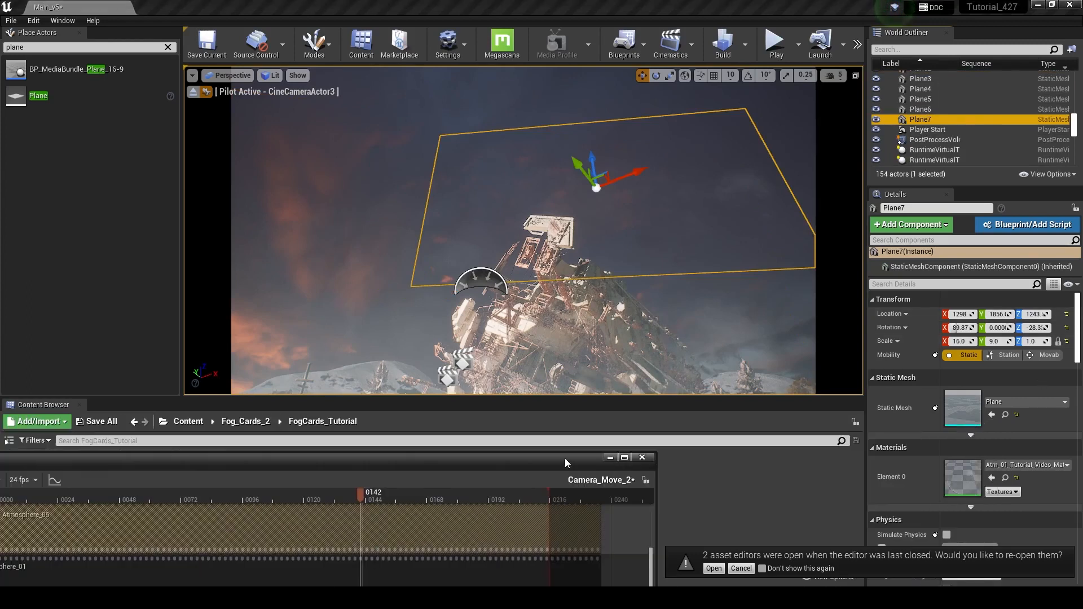
left_click_drag(592, 165, 625, 383)
Turn off Cast Shadow for Plane7 and raise the plane above the ground again.
right_click_drag(626, 383, 690, 393)
right_click_drag(558, 288, 548, 318)
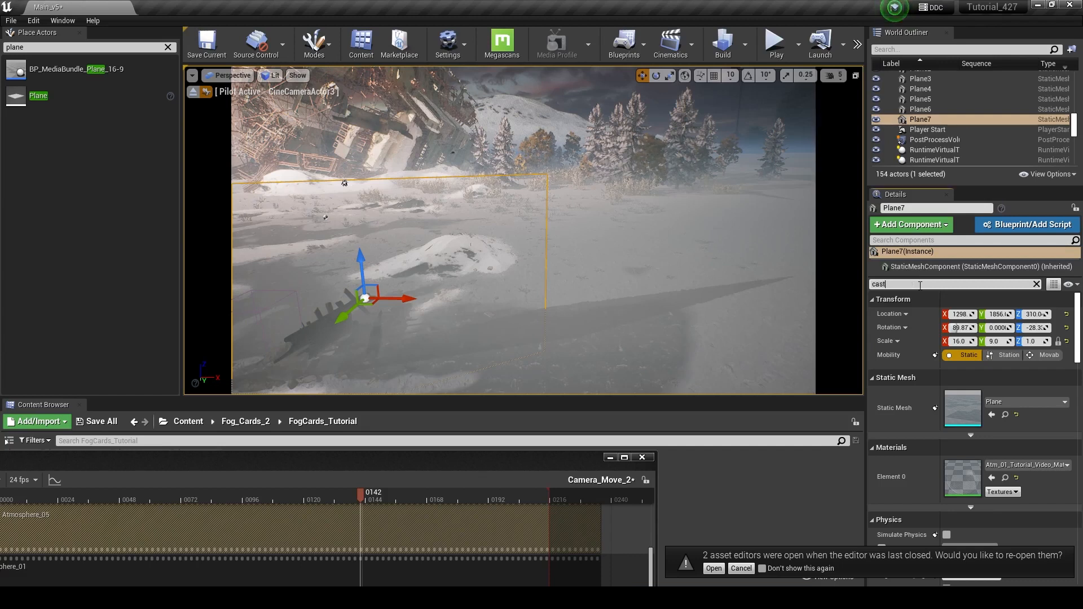
left_click(947, 314)
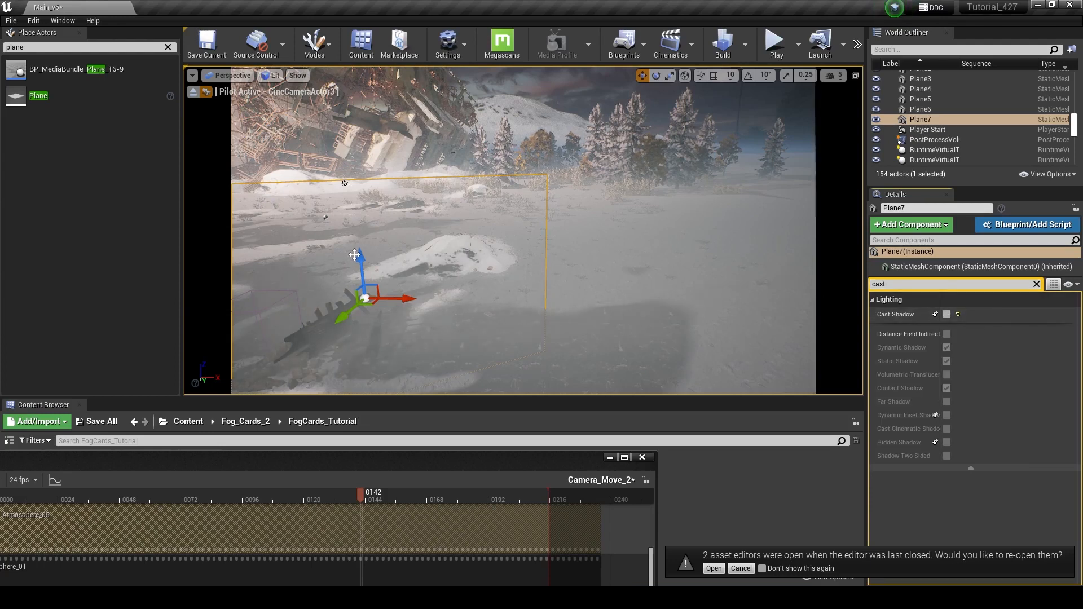
left_click_drag(361, 270, 361, 170)
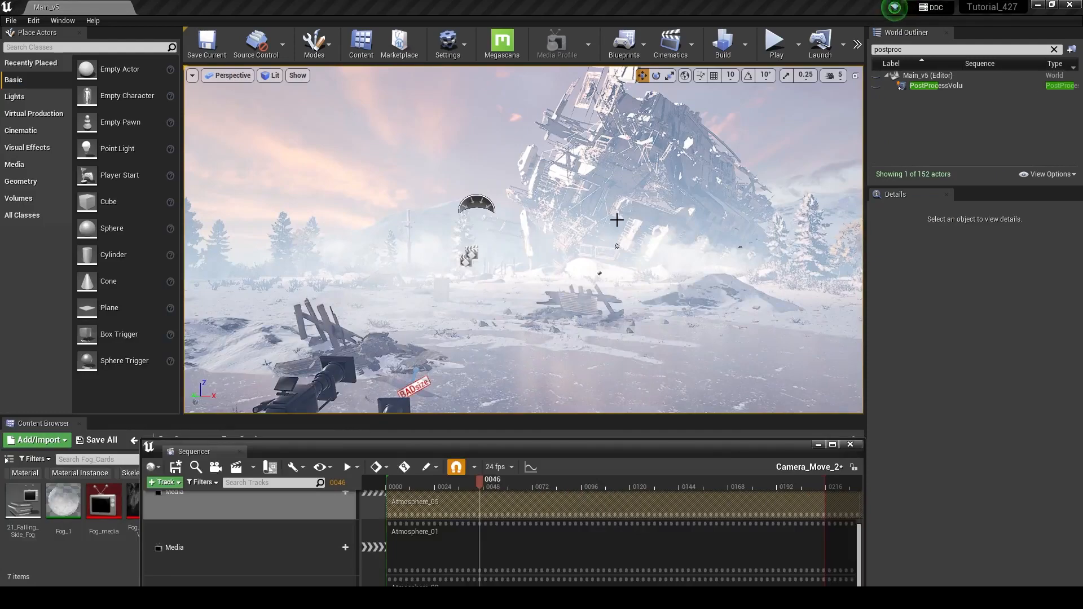
Shift the Atmosphere_05 media section to start at frame -12, and slide it back to start at frame 0.
key("w")
right_click_drag(617, 220, 609, 242)
key("w")
key("s")
key("a")
left_click_drag(579, 440, 581, 339)
left_click_drag(537, 400, 525, 403)
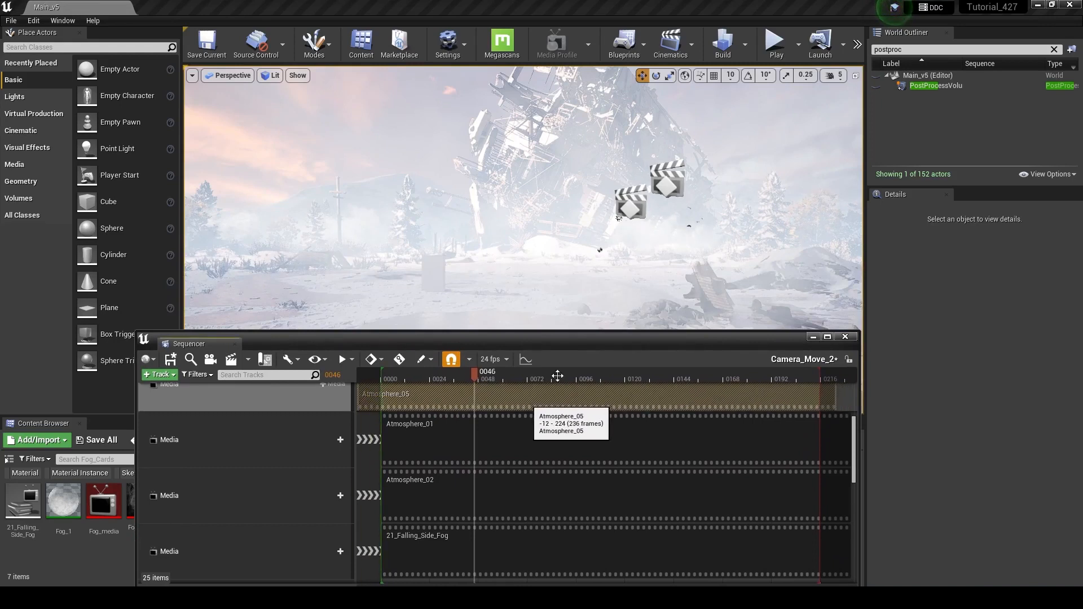
left_click_drag(556, 395, 580, 395)
Shift the Atmosphere_01 media section to start at frame -9 and extend its end past the playback range.
left_click_drag(597, 340, 581, 439)
left_click_drag(565, 332, 485, 307, "alt")
mouse_move(486, 308)
right_mouse_down()
mouse_move(464, 268)
mouse_move(491, 314)
right_mouse_up()
left_click_drag(570, 522, 541, 527)
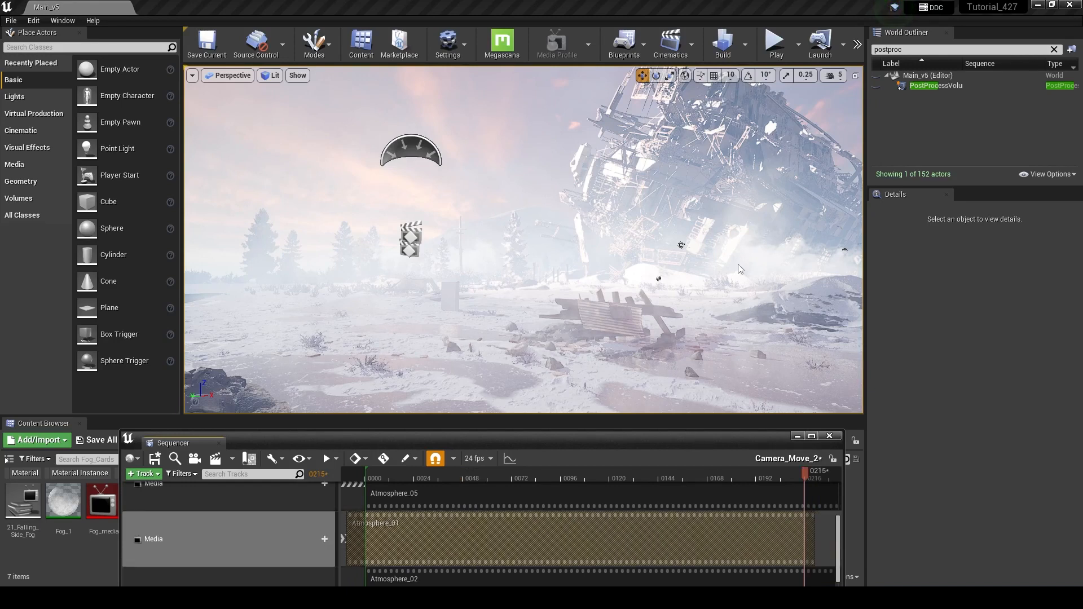
left_click_drag(749, 444, 708, 315)
left_click_drag(805, 425, 870, 420)
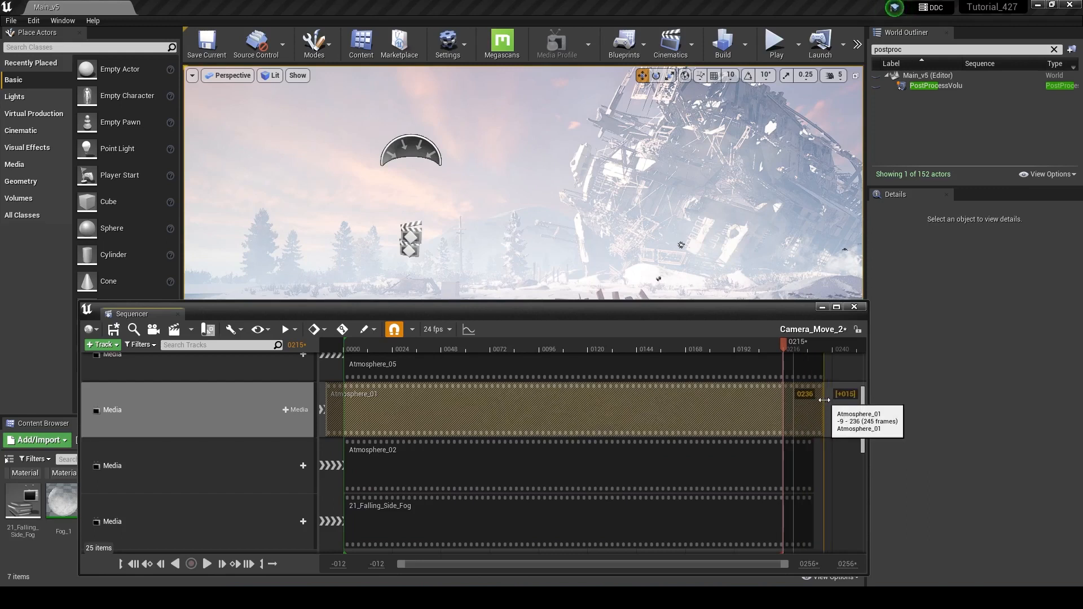
left_click_drag(863, 409, 866, 442)
Check the Fog_Media_1_Video media texture, and place it in the scene to create the material Fog_Media_1_Video_Mat.
double_click(113, 514)
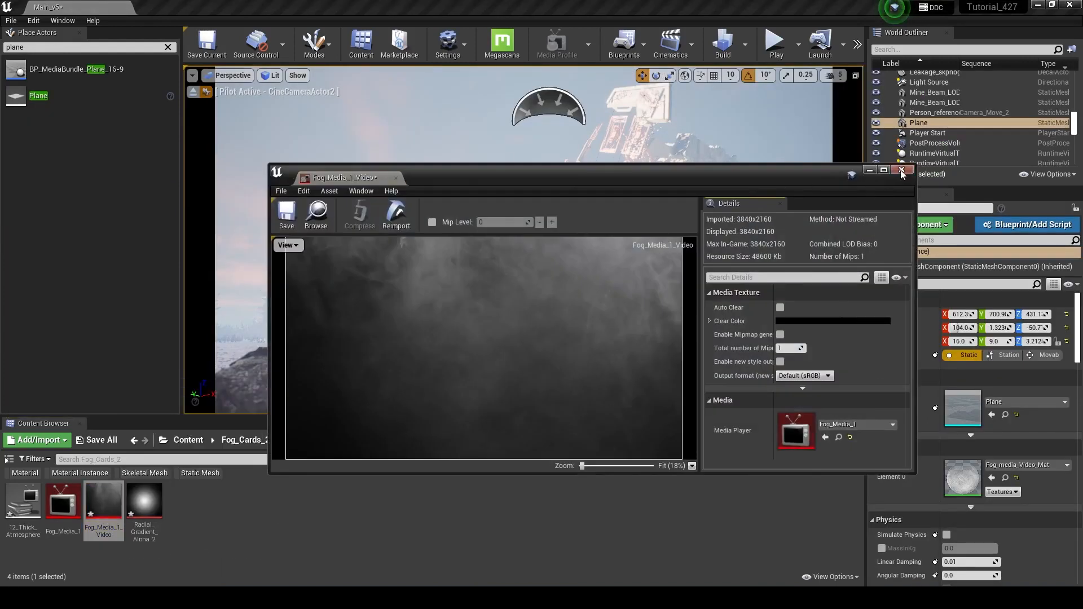
left_click(904, 171)
left_click_drag(112, 509, 642, 280)
Add a plane in the snowy foreground at a uniform scale of about 4.25 and stand it upright above the ground.
left_click_drag(16, 96, 481, 365)
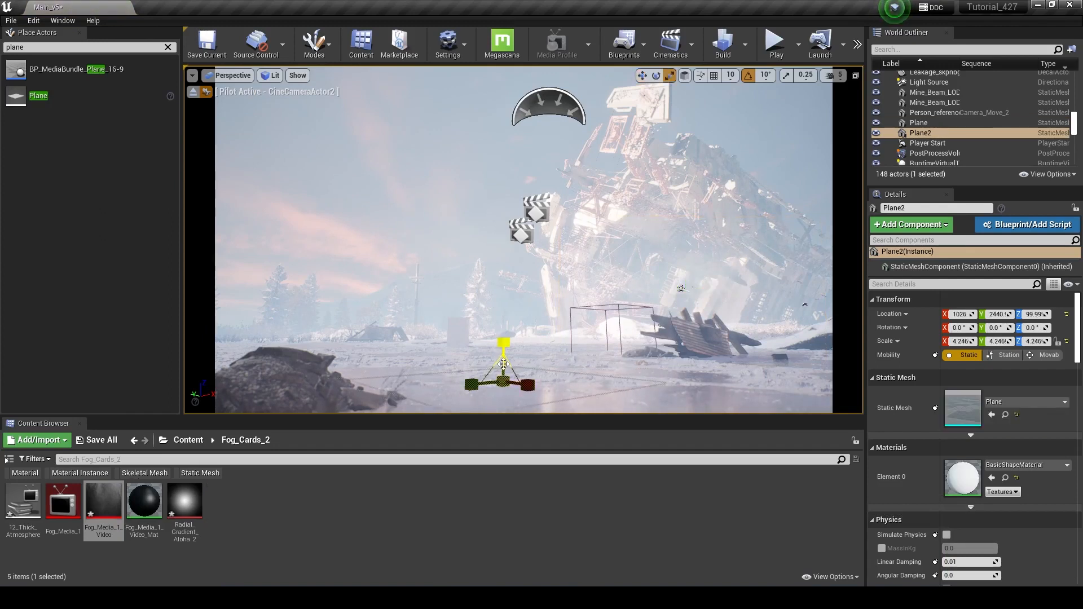
left_click_drag(504, 313, 536, 392)
left_click_drag(464, 341, 456, 355)
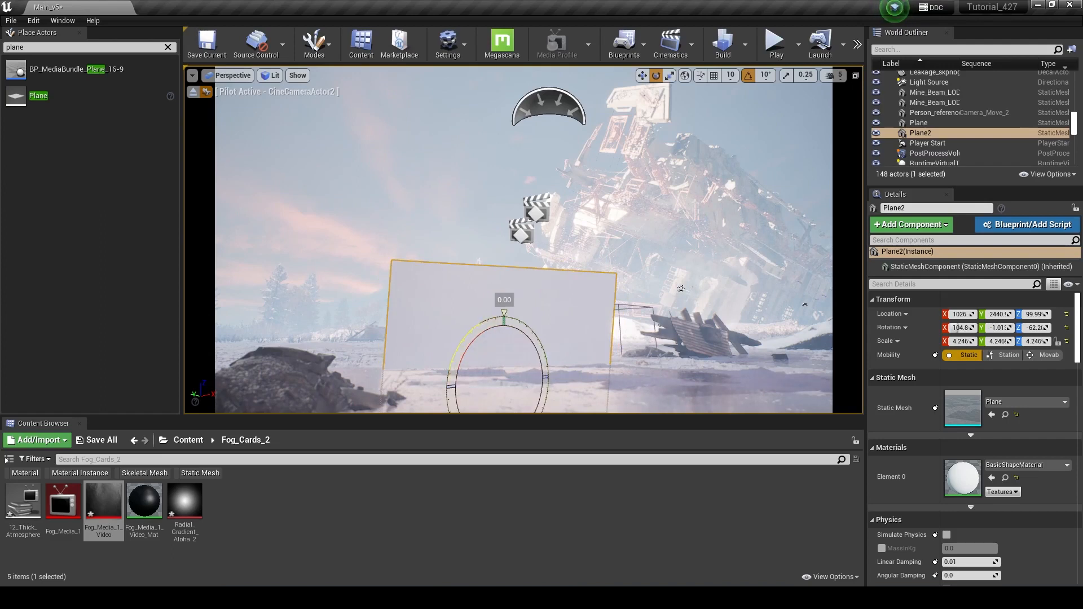
left_click_drag(504, 314, 634, 172)
key("w")
left_click_drag(505, 350, 504, 262)
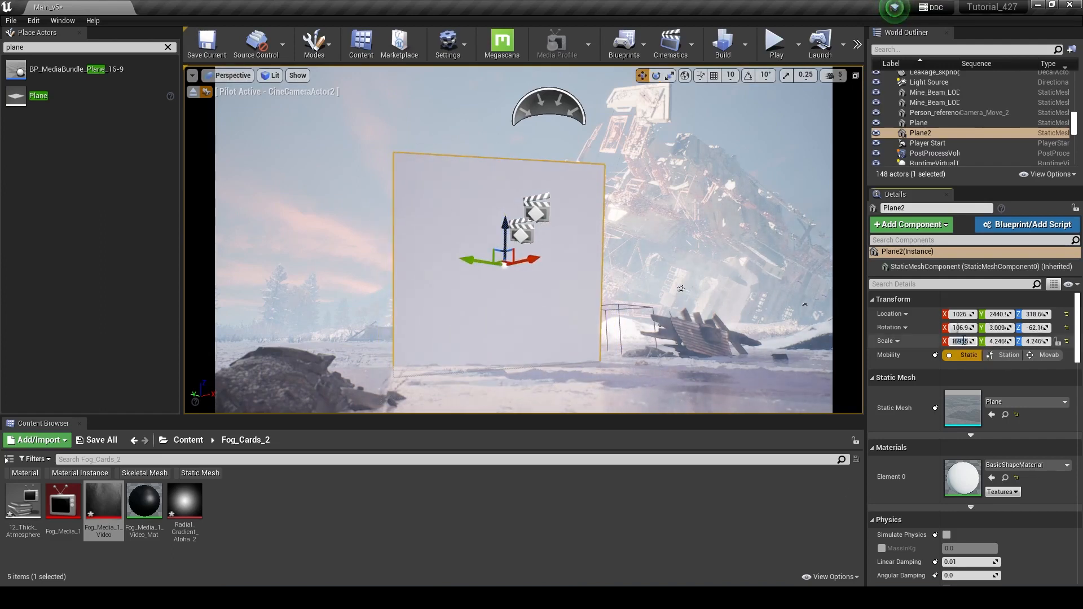
Set the new plane's scale to 16 in X and 9 in Y.
key("Tab")
type("9")
key("Return")
Move the plane farther from the camera, raise it to a Z location of about 619, and adjust its tilt.
left_click_drag(519, 262, 425, 282)
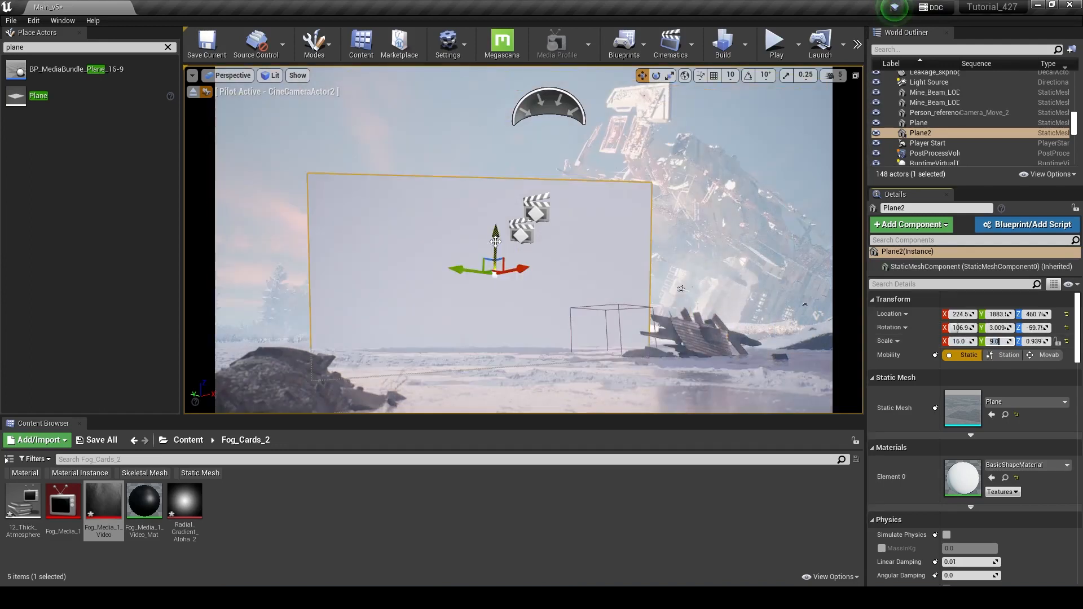
left_click_drag(494, 253, 499, 210)
left_click_drag(449, 266, 448, 279)
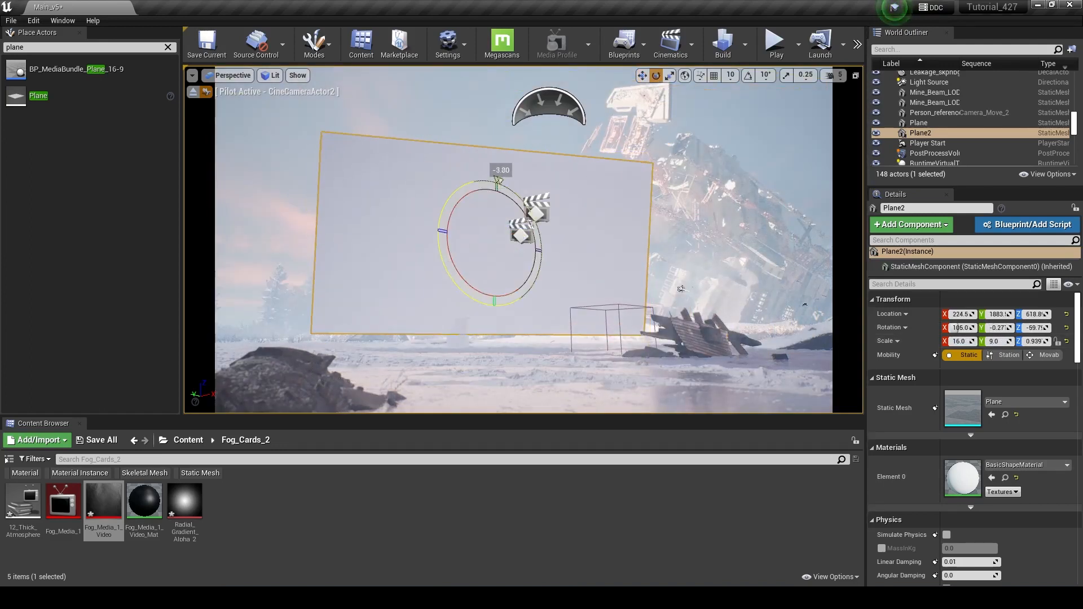
Apply Fog_Media_1_Video_Mat to the new plane and open that material's node graph.
left_click_drag(144, 502, 505, 285)
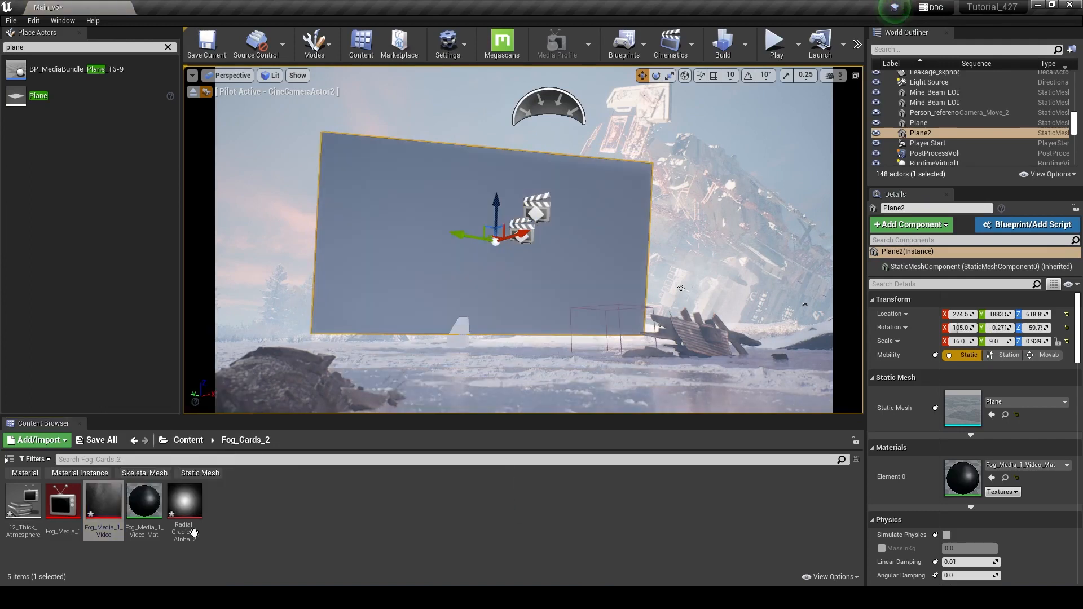
double_click(144, 501)
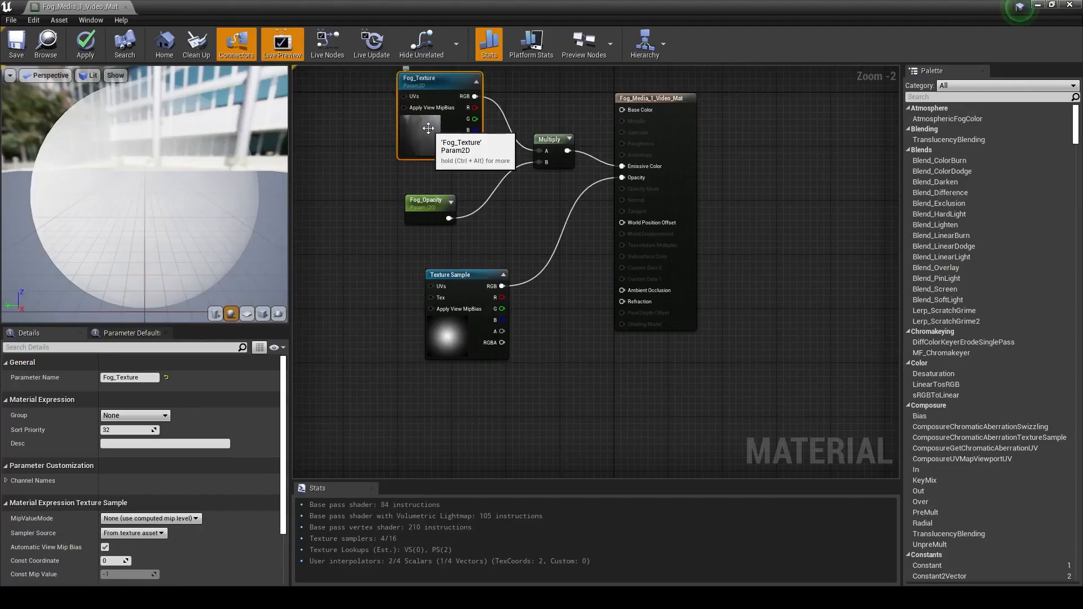
left_click(507, 158)
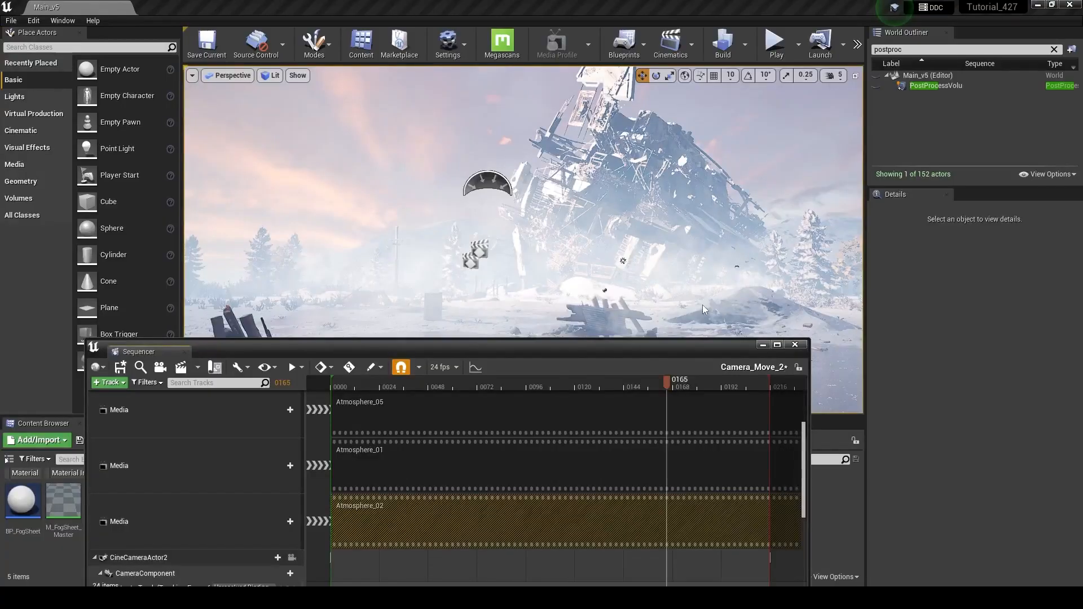
Add a Media track with the 21_Falling_Side_Fog source and stretch its section from frame 0 to 231.
left_click_drag(599, 345, 644, 249)
left_click(149, 286)
left_click(218, 411)
left_click(325, 460)
left_click(392, 325)
scroll(592, 466, "down", 1)
left_click_drag(592, 467, 385, 466)
left_click_drag(423, 463, 845, 455)
Assign Atm_01_MP_Video as the media texture of the Atmosphere_01 section.
right_click(426, 406)
left_click(447, 353)
right_click(446, 353)
mouse_move(473, 359)
left_click(723, 533)
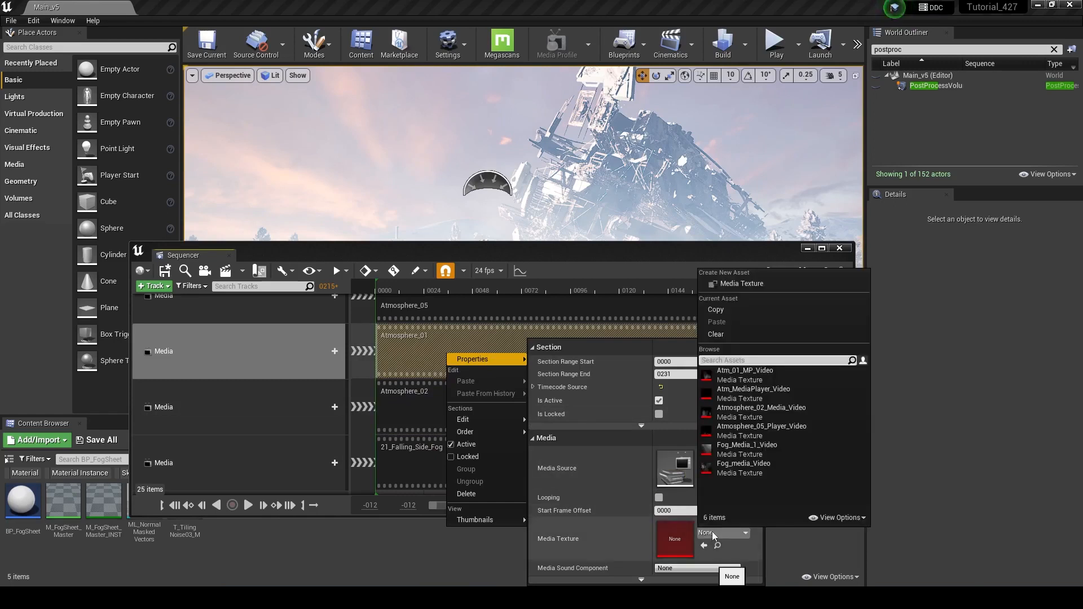
left_click(760, 376)
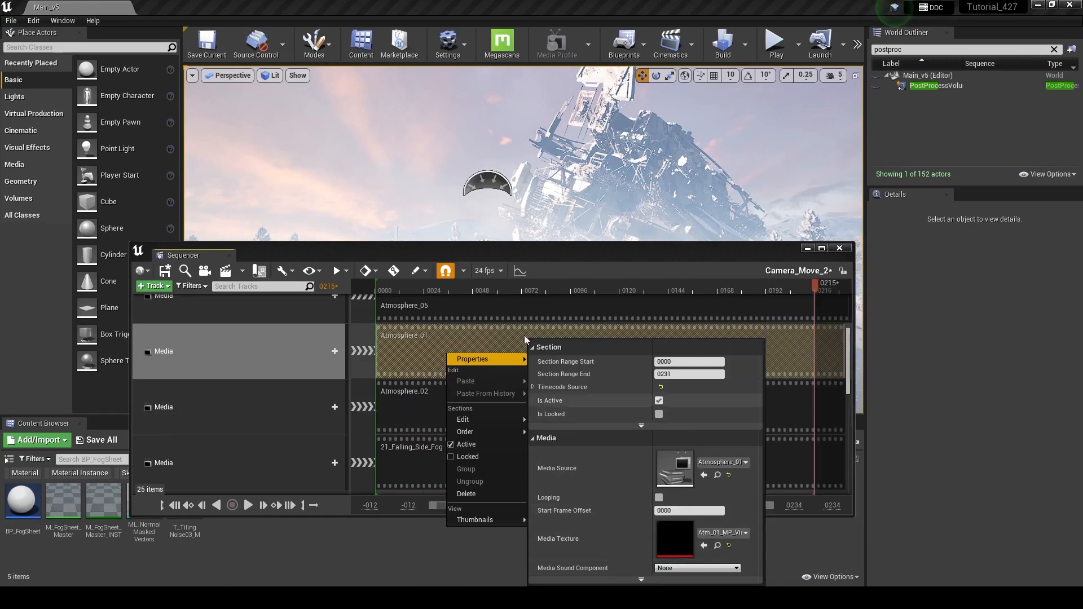
Open the Atmosphere_02 section's properties to check its media source and media texture.
left_click(460, 415)
right_click(472, 408)
mouse_move(496, 413)
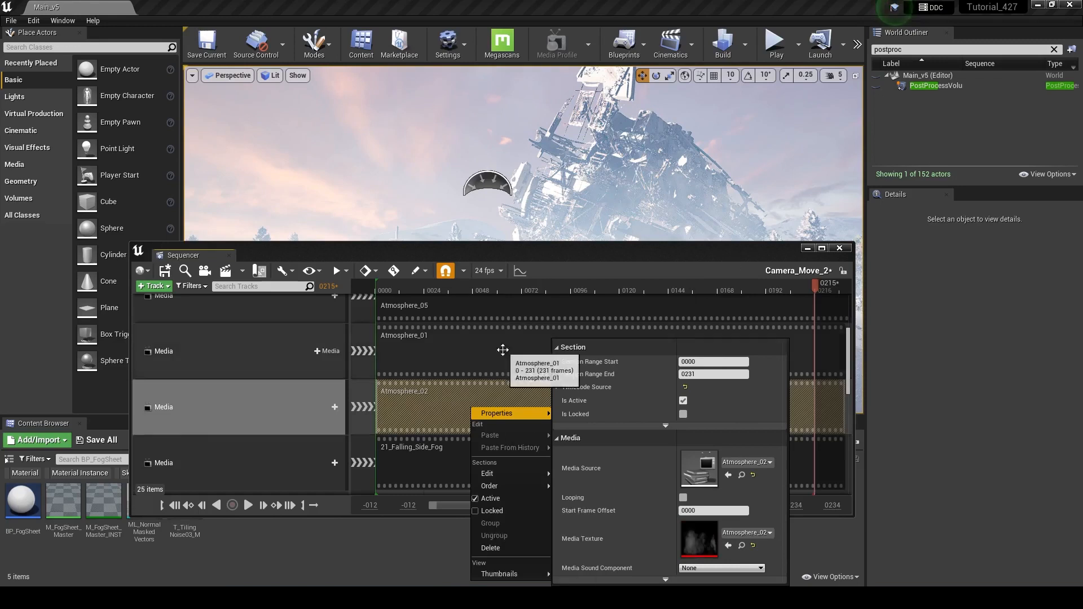
Assign Atm_MediaPlayer_Video as the media texture of the 21_Falling_Side_Fog section.
right_click(452, 462)
mouse_move(480, 294)
left_click(726, 484)
left_click(778, 369)
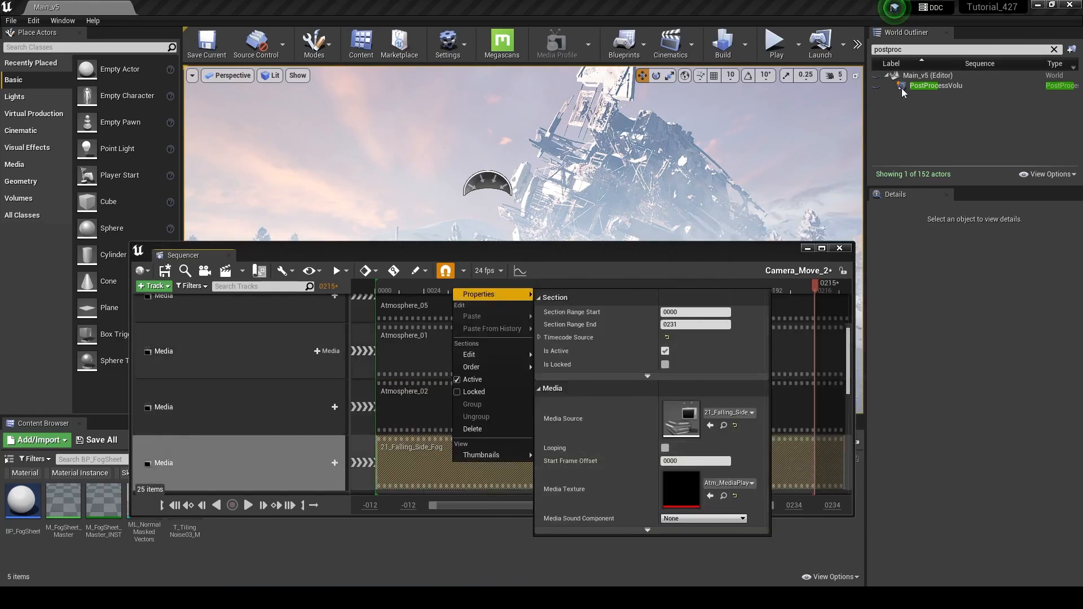
Scrub through the sequence to check the fog playback, and move the Sequencer window clear of the Content Browser.
left_click_drag(695, 248, 564, 383)
left_click_drag(264, 424, 479, 428)
left_click_drag(486, 383, 613, 263)
left_click_drag(512, 264, 592, 139)
Browse to Content/Fog_Cards_2/Atmosphere and open its media texture and media player for inspection.
left_click(188, 440)
double_click(270, 509)
double_click(90, 509)
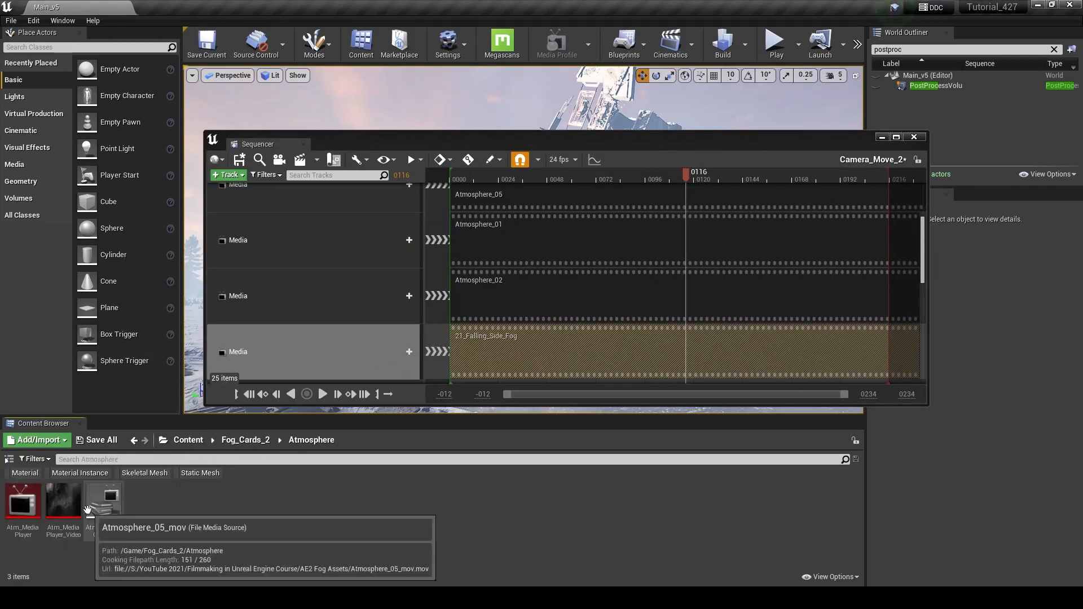
double_click(64, 505)
double_click(23, 501)
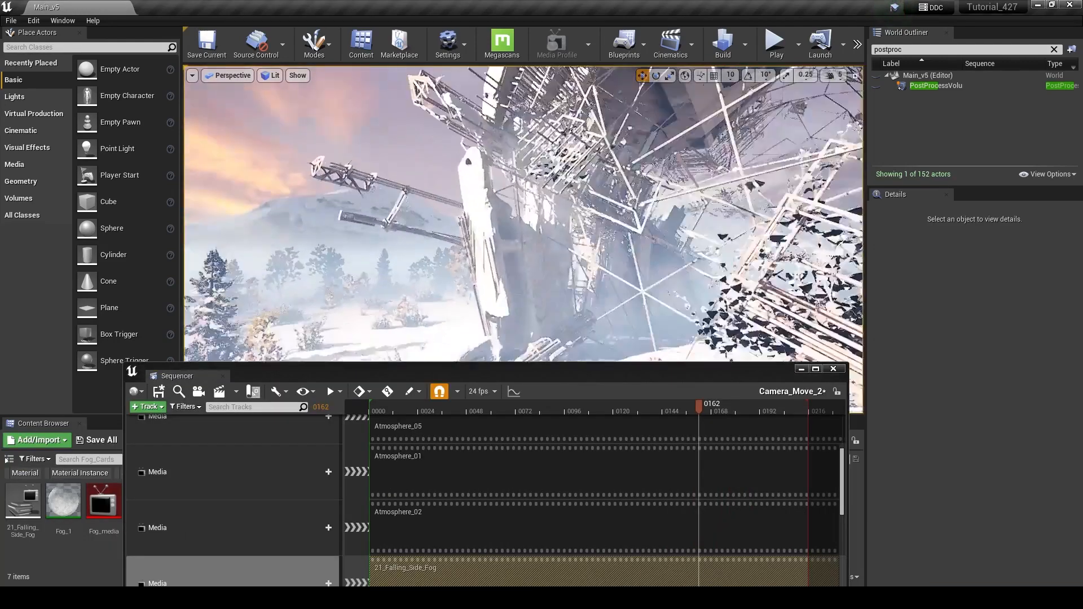
Examine the fog around the wrecked structure from several viewpoints, and select the Atmosphere_05 section.
right_click_drag(524, 225, 530, 209)
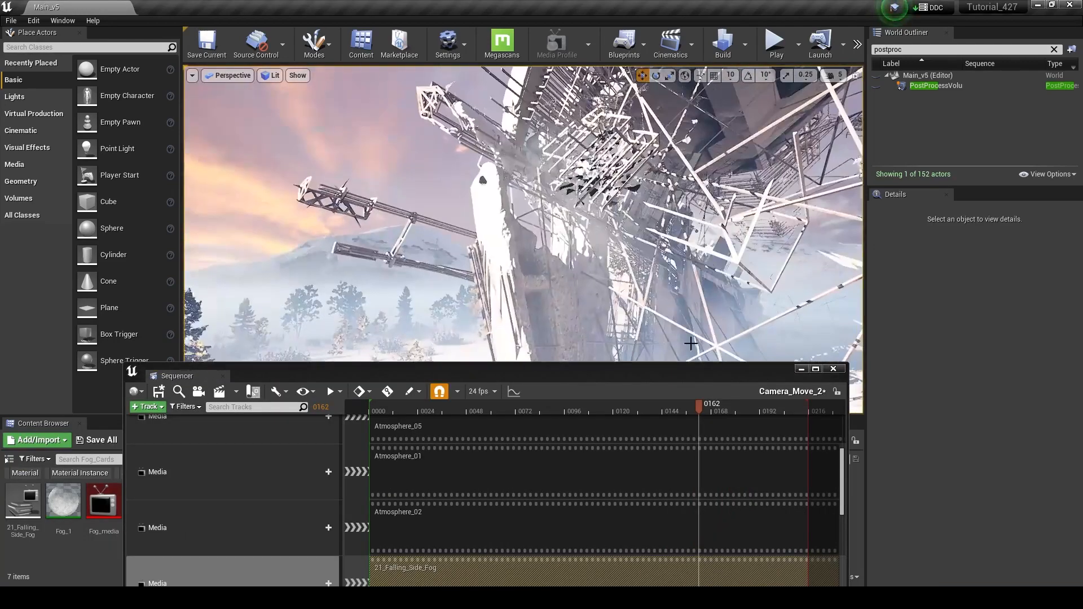
left_click(556, 420)
right_click_drag(524, 254, 586, 254)
left_click(612, 419)
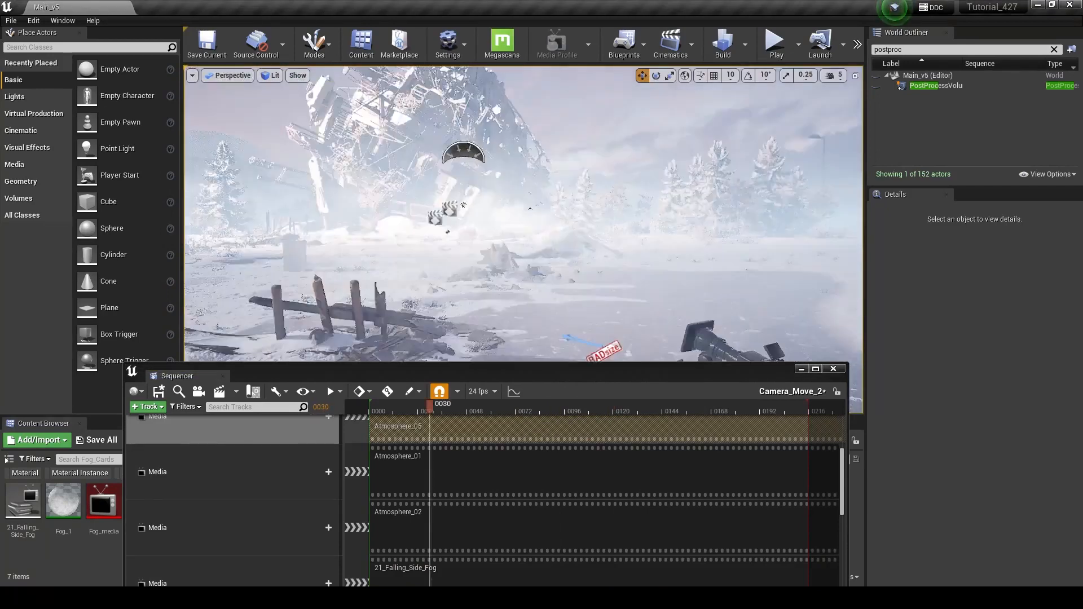